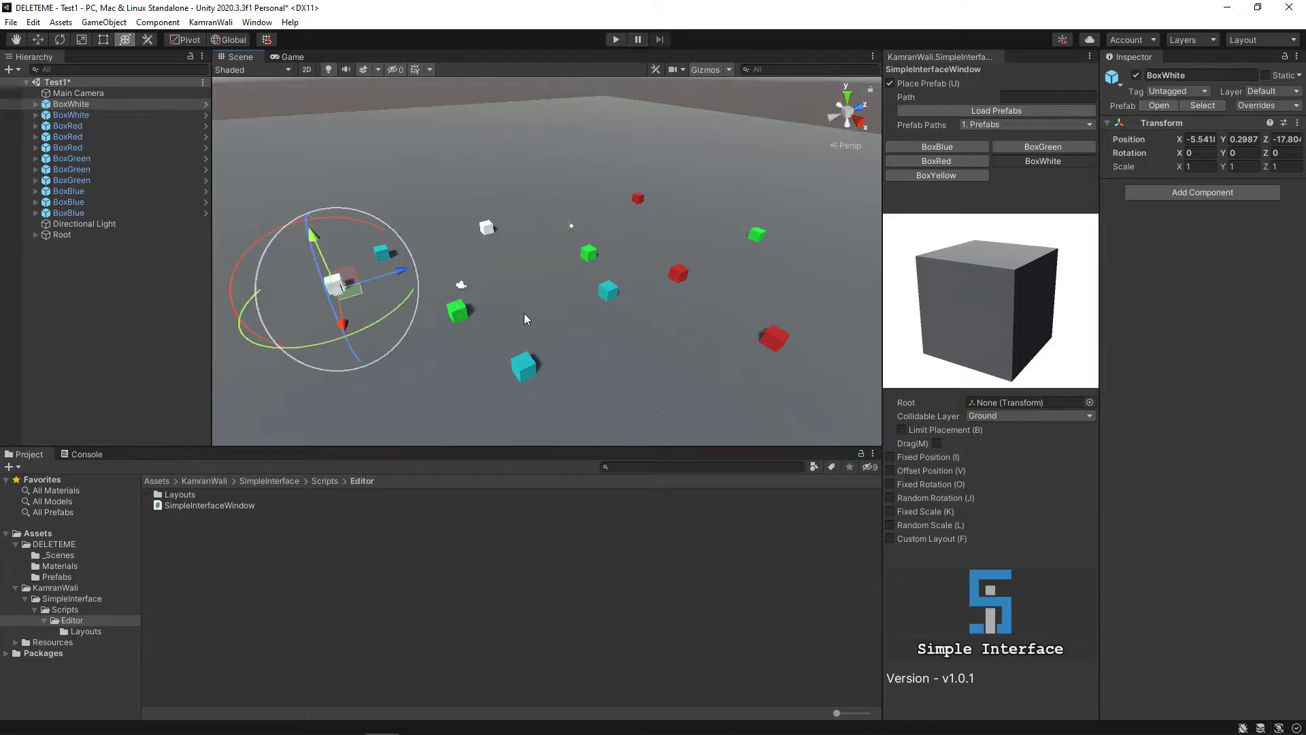
Step: Place a BoxYellow prefab on the ground among the existing boxes in the scene
left_click(945, 177)
left_click(664, 330)
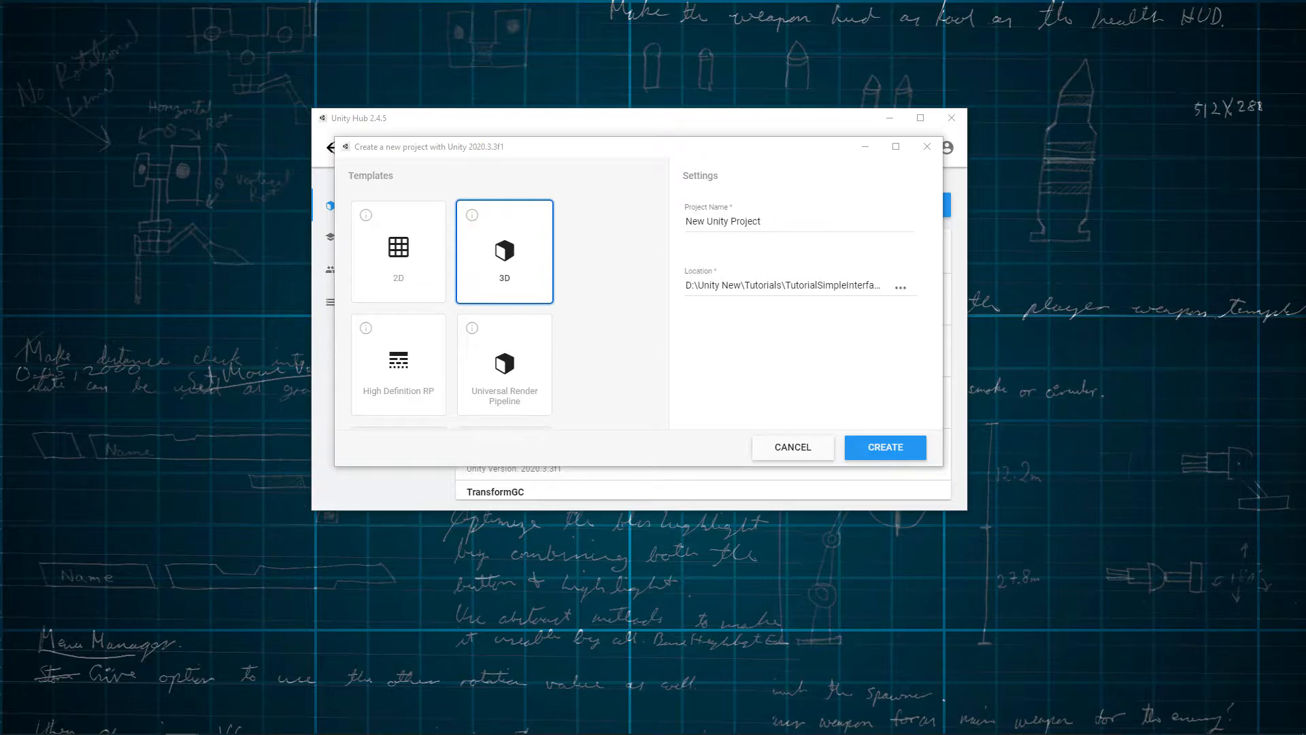
Step: Create a new 3D project named TutorialSimpleInterface
left_click(776, 233)
key("BackSpace")
key("BackSpace")
key("BackSpace")
key("BackSpace")
key("BackSpace")
key("BackSpace")
key("BackSpace")
key("BackSpace")
key("BackSpace")
key("BackSpace")
key("BackSpace")
key("BackSpace")
key("BackSpace")
key("BackSpace")
key("BackSpace")
key("BackSpace")
key("BackSpace")
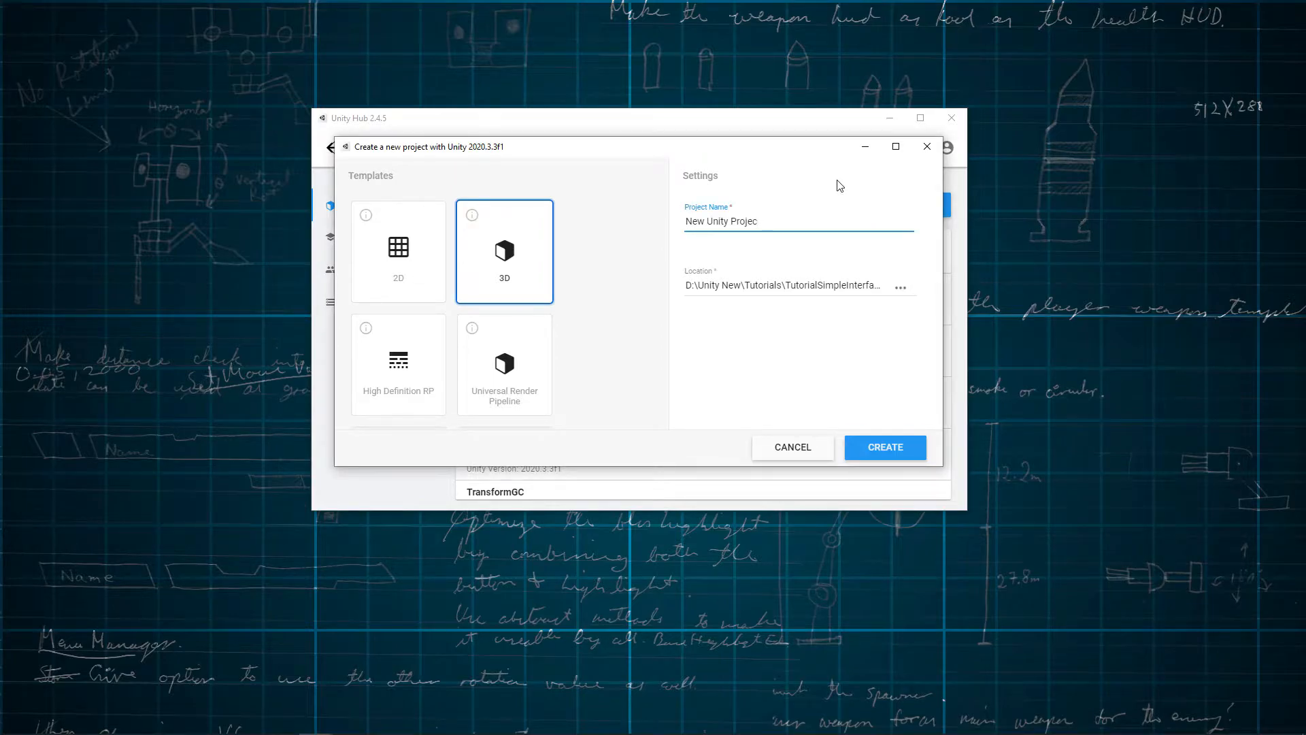
type("TutorialSimpleInterfac")
left_click(899, 457)
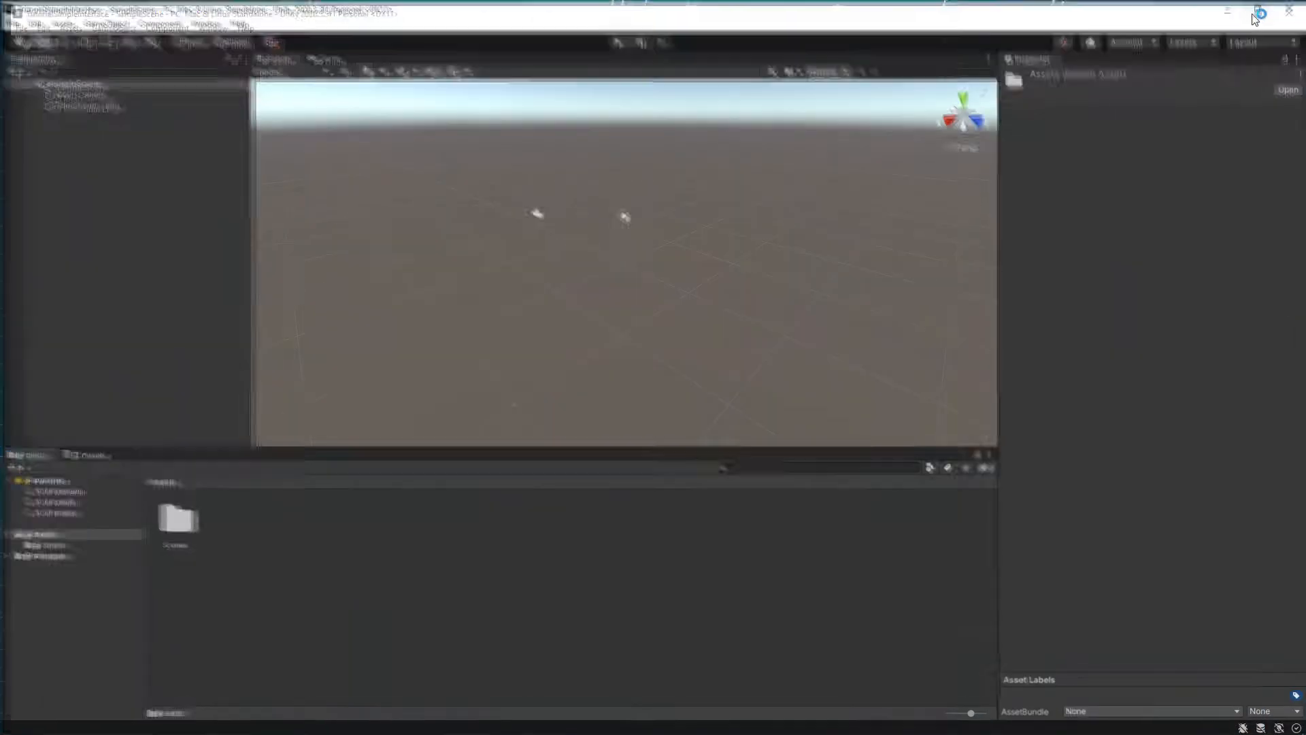
Step: Create a folder named TutorialSimpleInterface in Assets
right_click(326, 579)
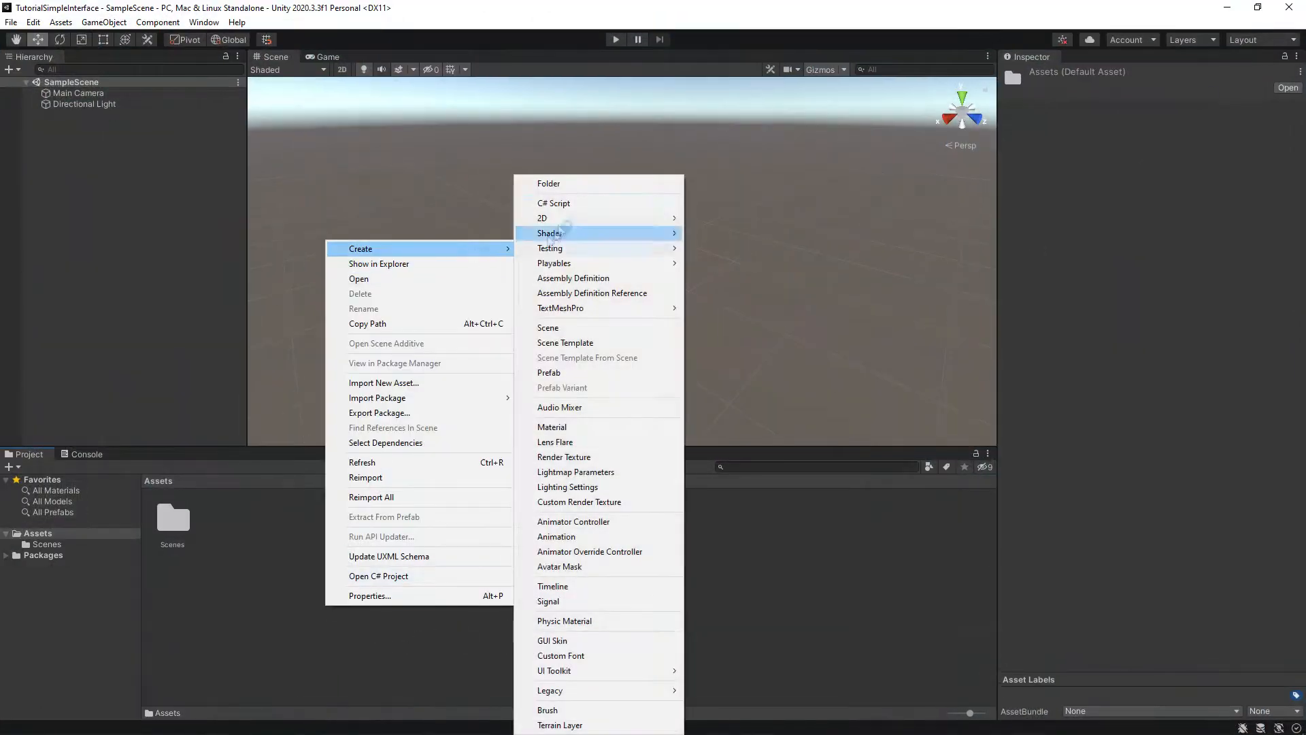
left_click(758, 181)
type("TutorialSimpleInterface")
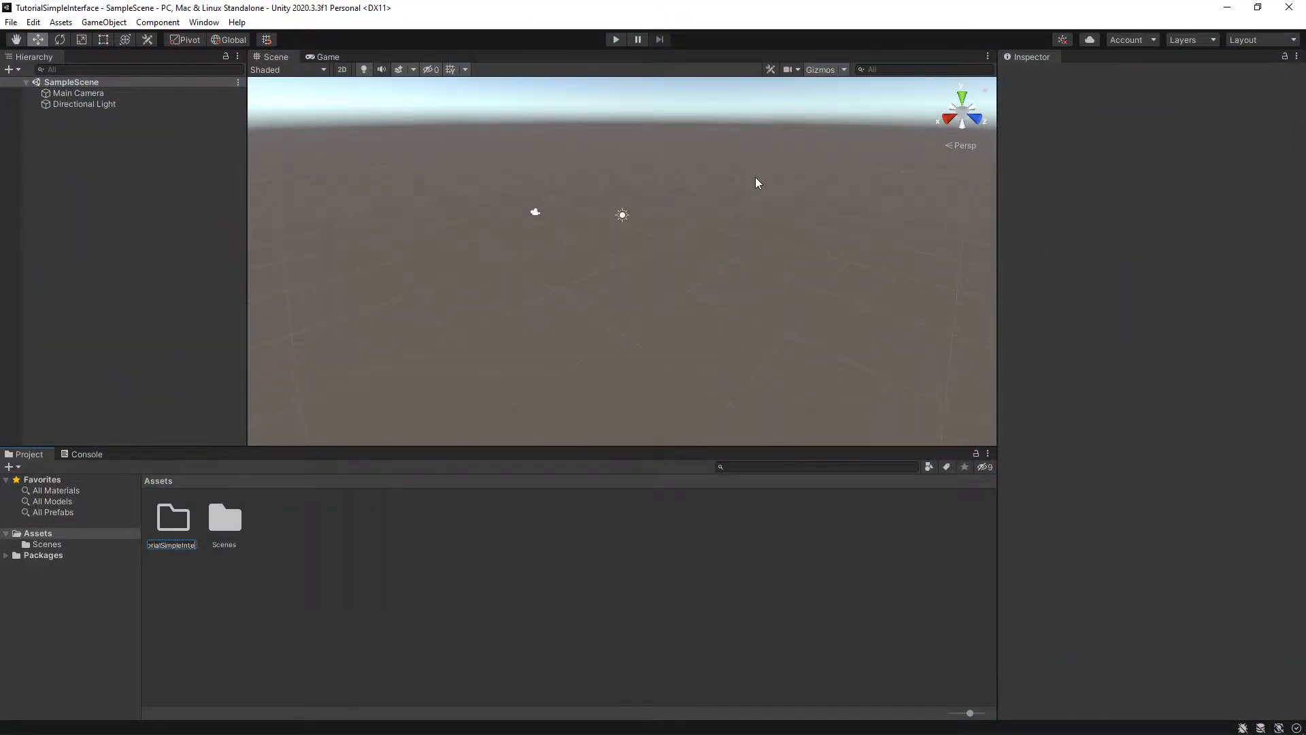
key("Return")
Step: Create a folder named _Scenes inside the TutorialSimpleInterface folder
double_click(224, 518)
right_click(219, 512)
mouse_move(388, 151)
left_click(449, 151)
type("_Scenes")
key("Return")
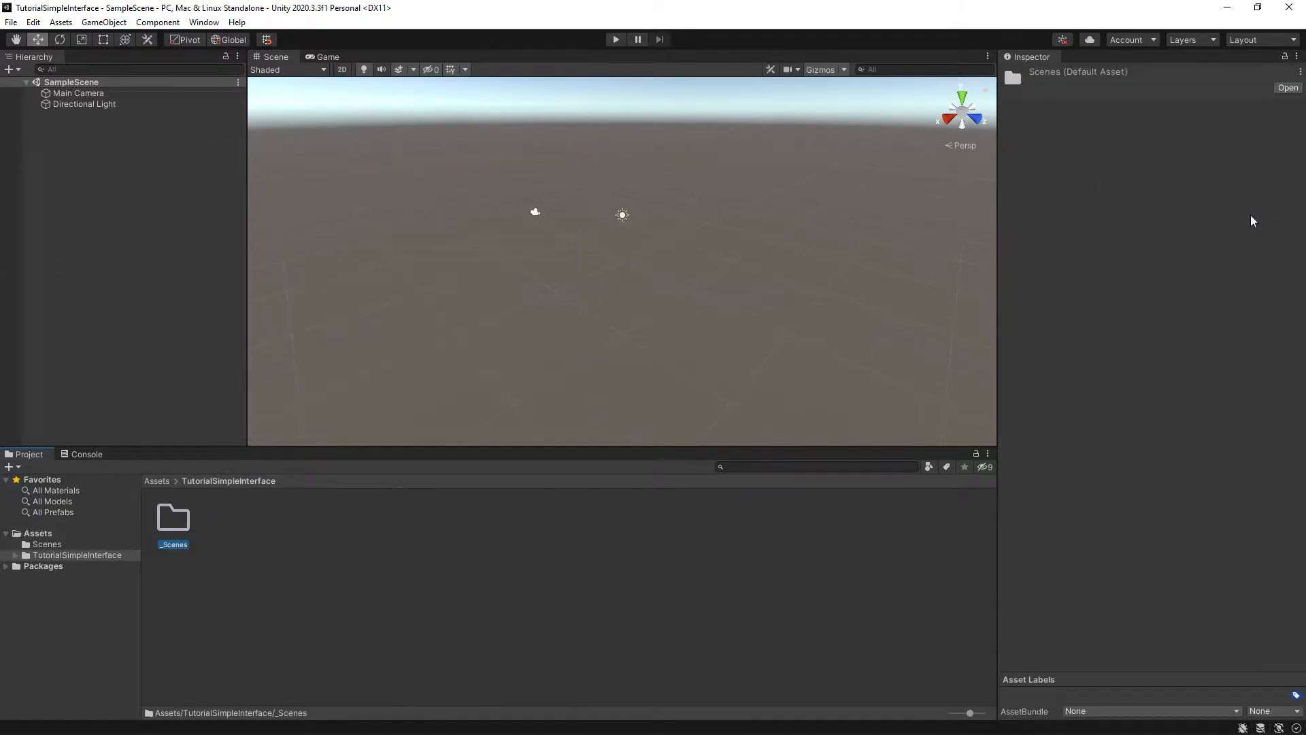
Step: Add a Materials folder beside _Scenes in the TutorialSimpleInterface folder
right_click(488, 637)
mouse_move(578, 273)
left_click(751, 176)
type("Materials")
key("Return")
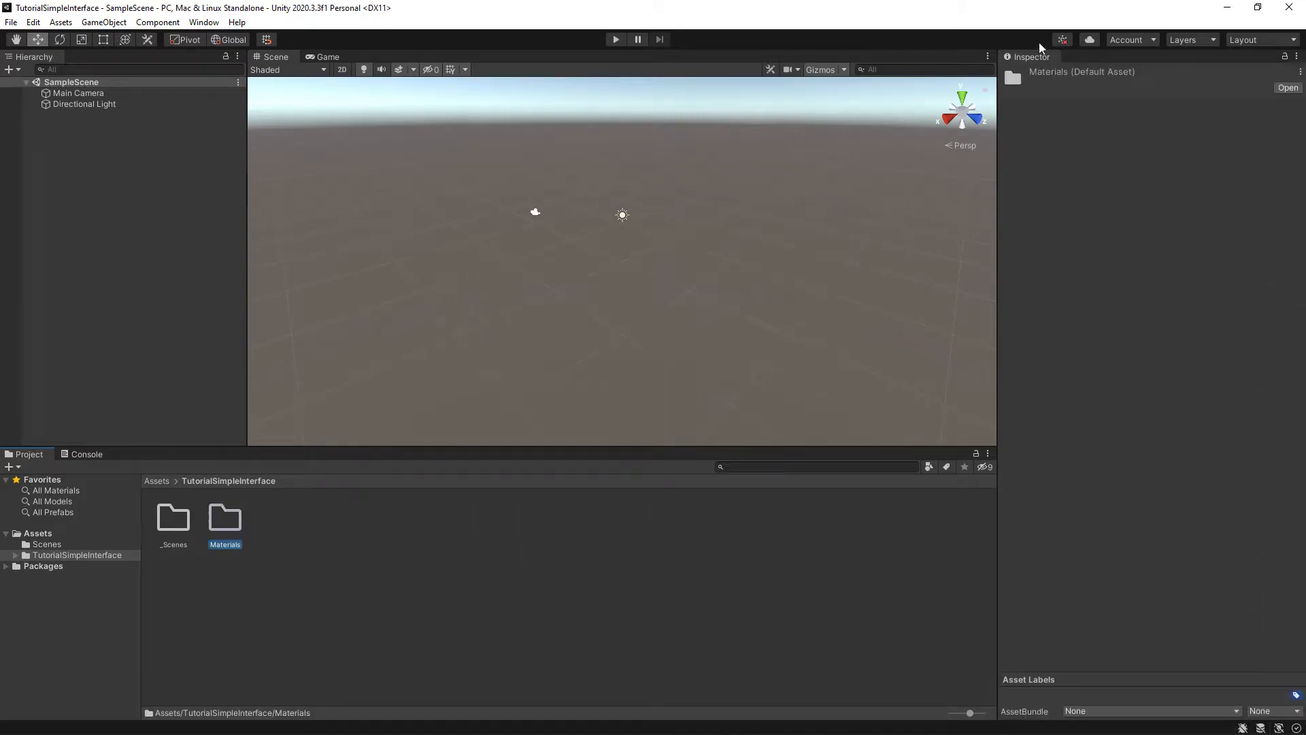
Step: Add a Prefabs folder beside Materials in the TutorialSimpleInterface folder
right_click(379, 562)
mouse_move(452, 204)
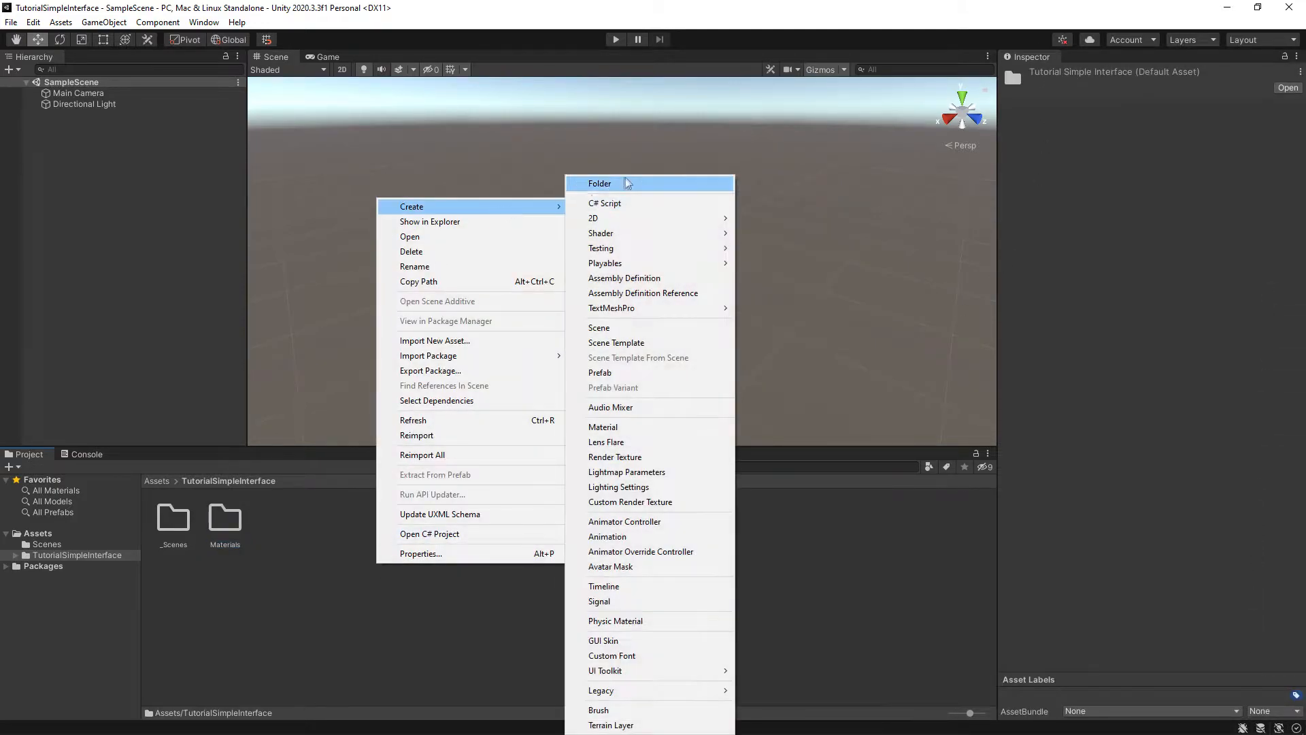
left_click(624, 181)
type("Prefabs")
key("Return")
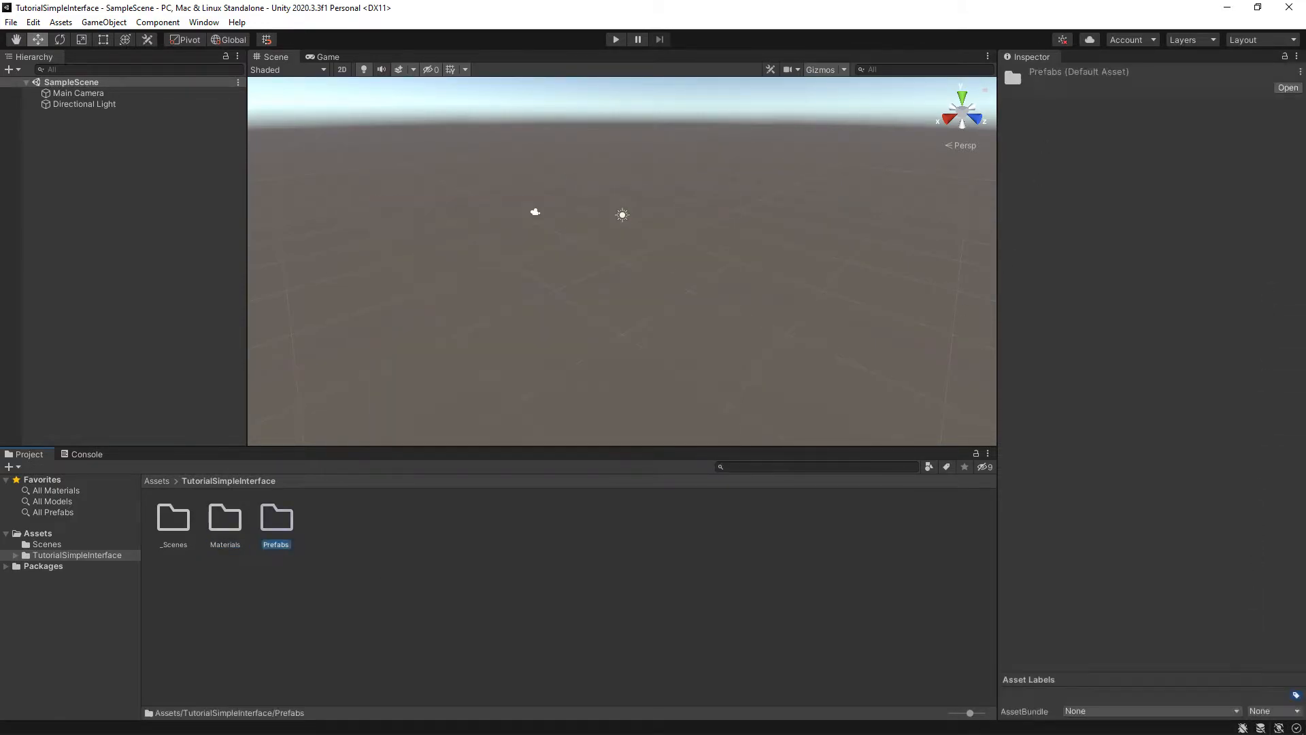
Step: Create a scene named Test1 in the _Scenes folder and open it
double_click(163, 521)
right_click(213, 524)
mouse_move(244, 167)
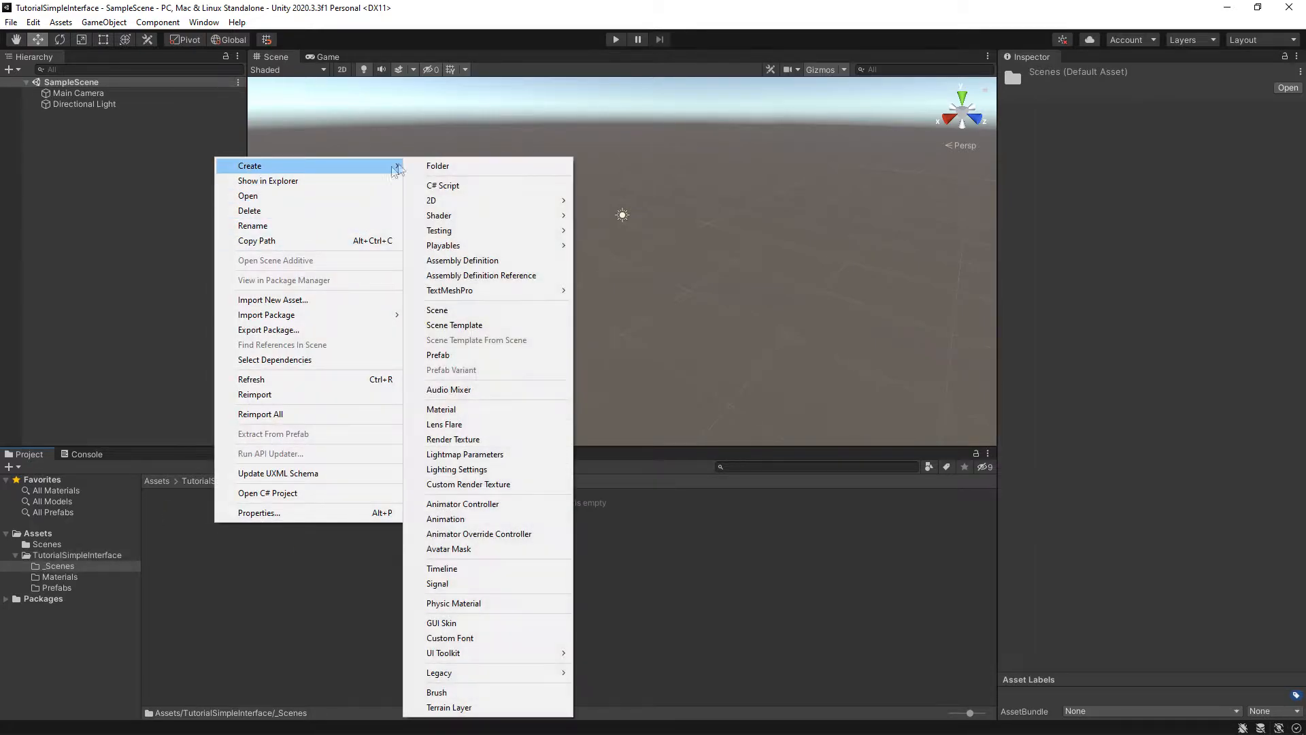
left_click(462, 309)
type("Test1")
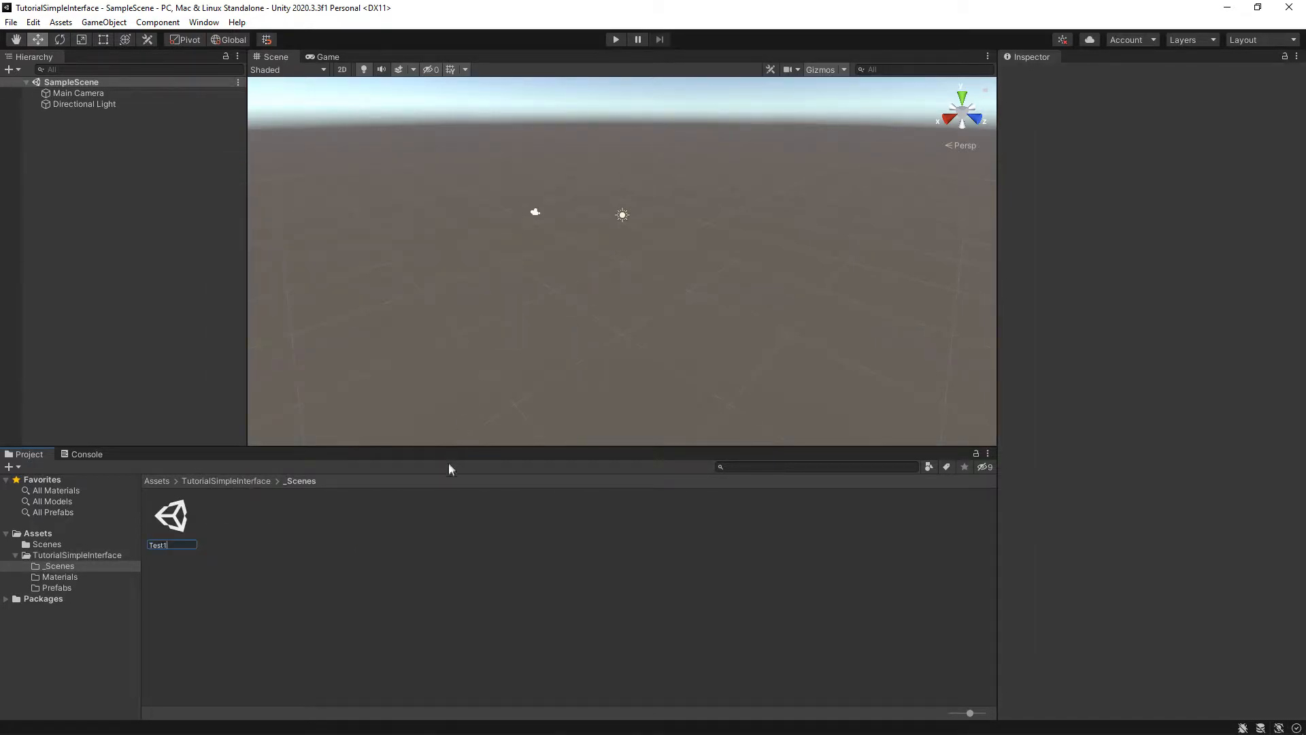
key("Return")
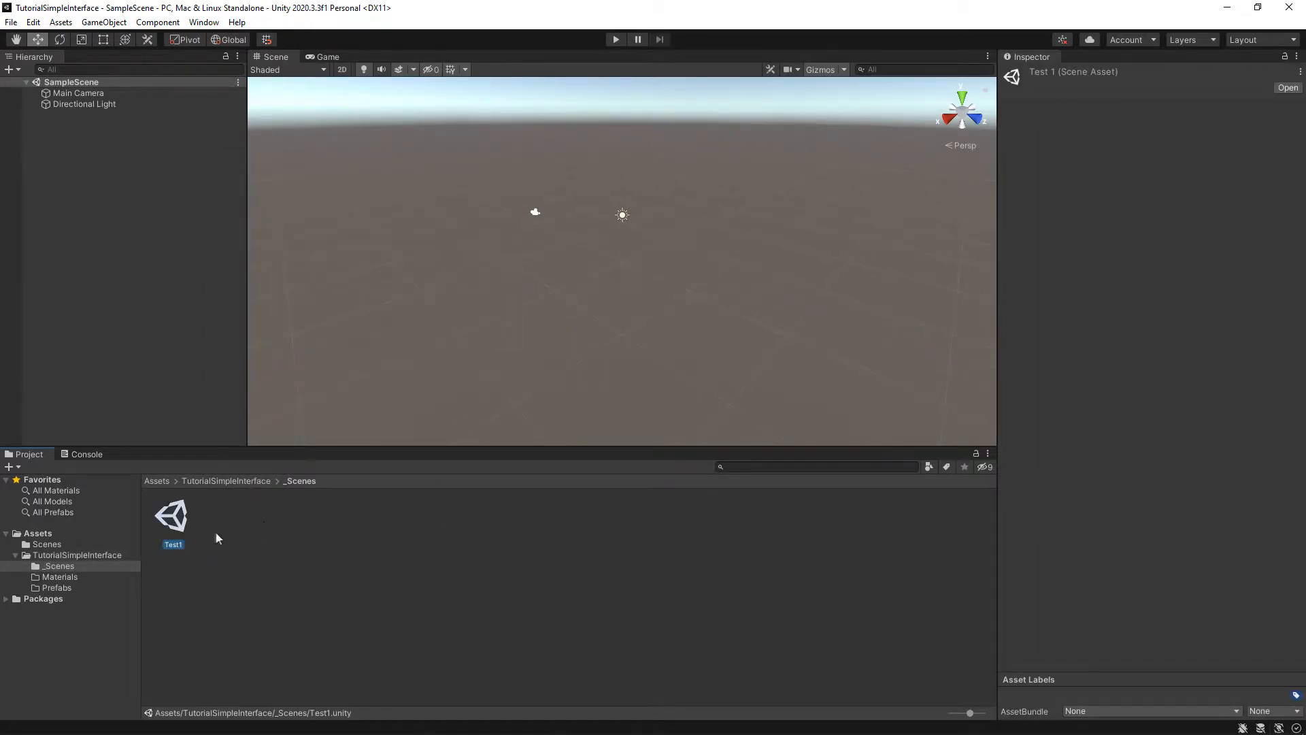
double_click(176, 524)
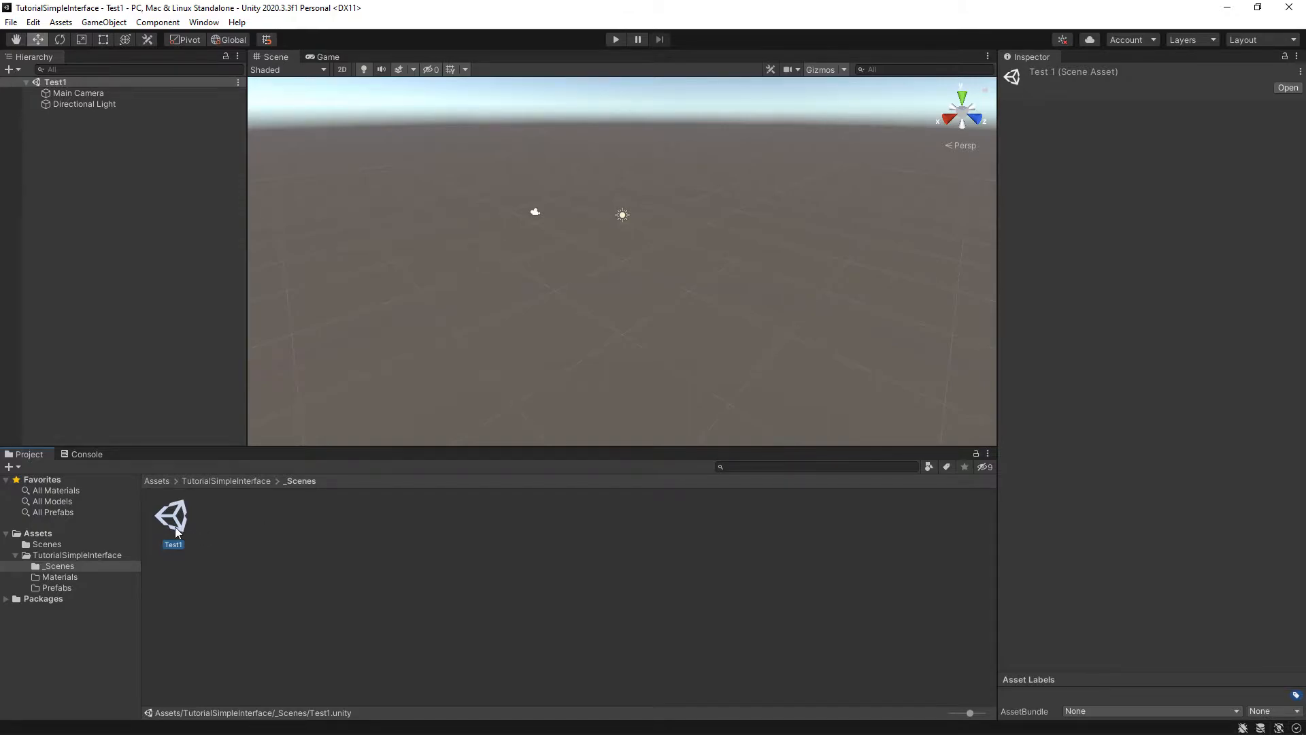
Step: Delete the default Scenes folder from Assets
left_click(42, 534)
left_click(174, 529)
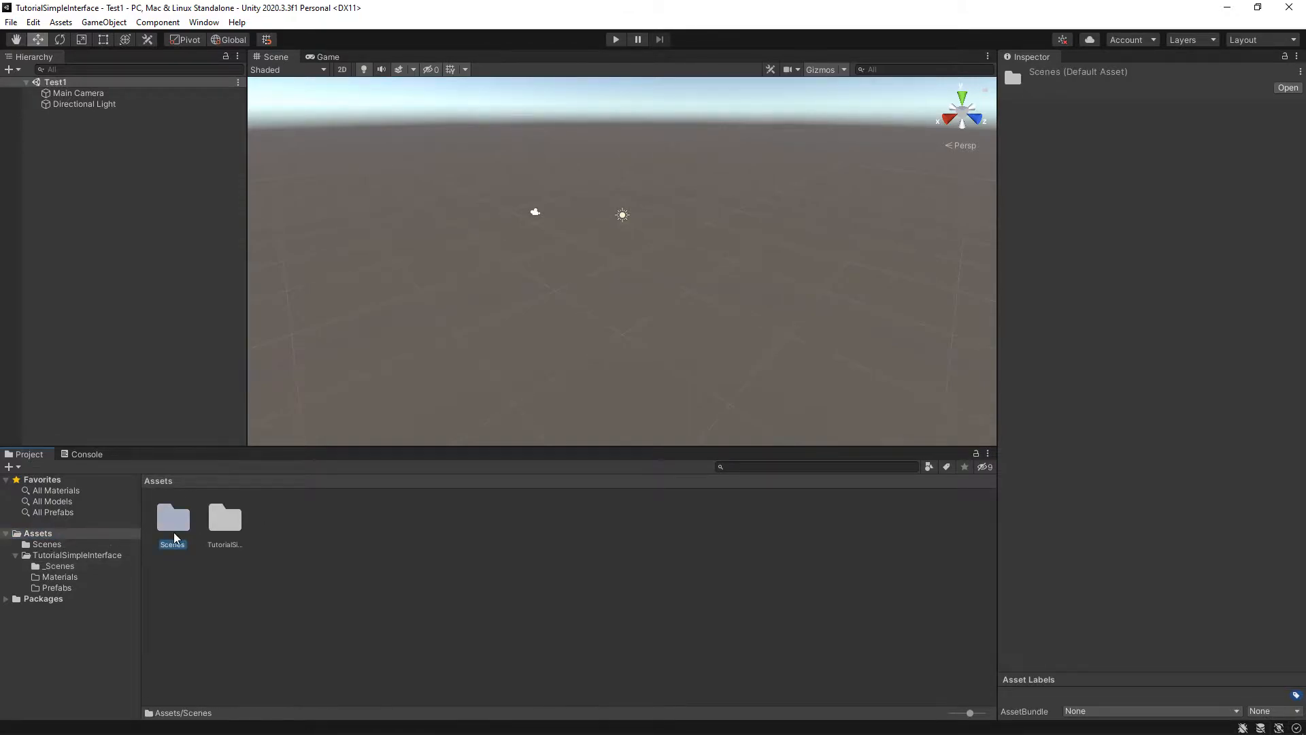
key("Delete")
left_click(691, 402)
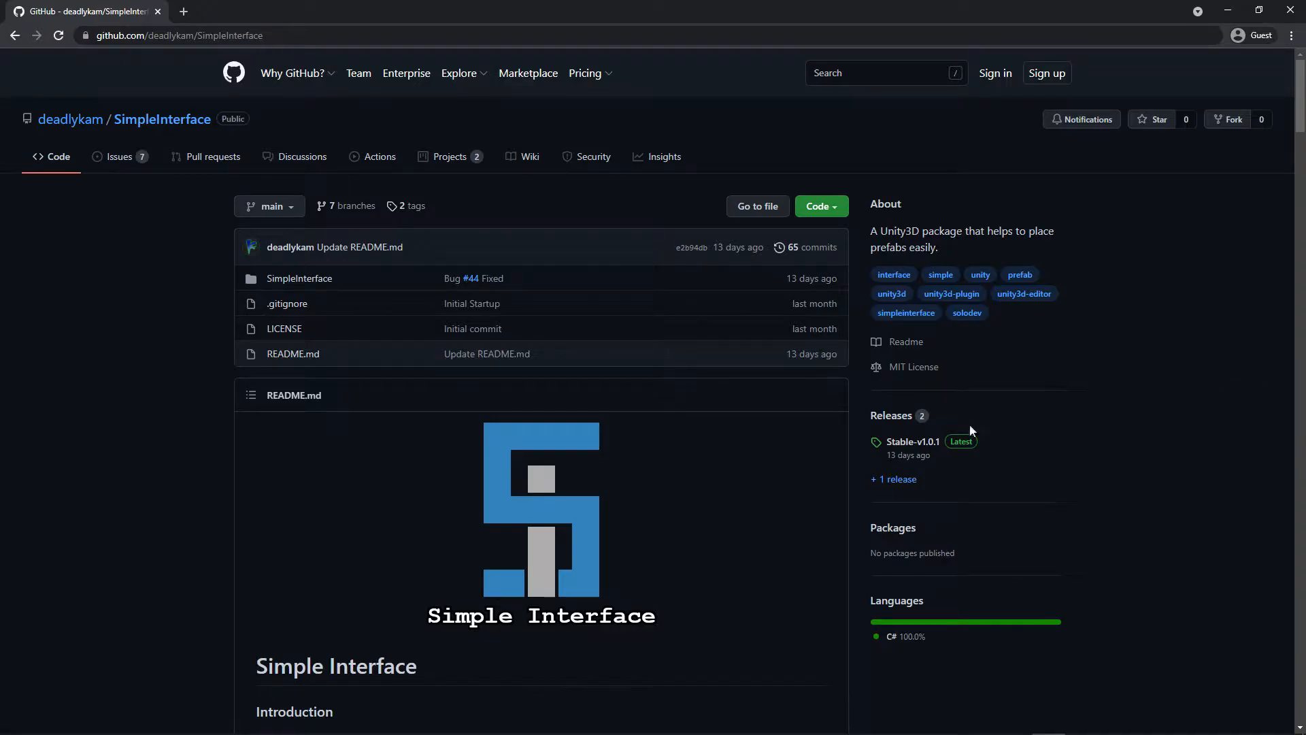
Step: Download SimpleInterface-v1.0.1.unitypackage from the Stable-v1.0.1 release page of the SimpleInterface repository on GitHub
left_click(925, 443)
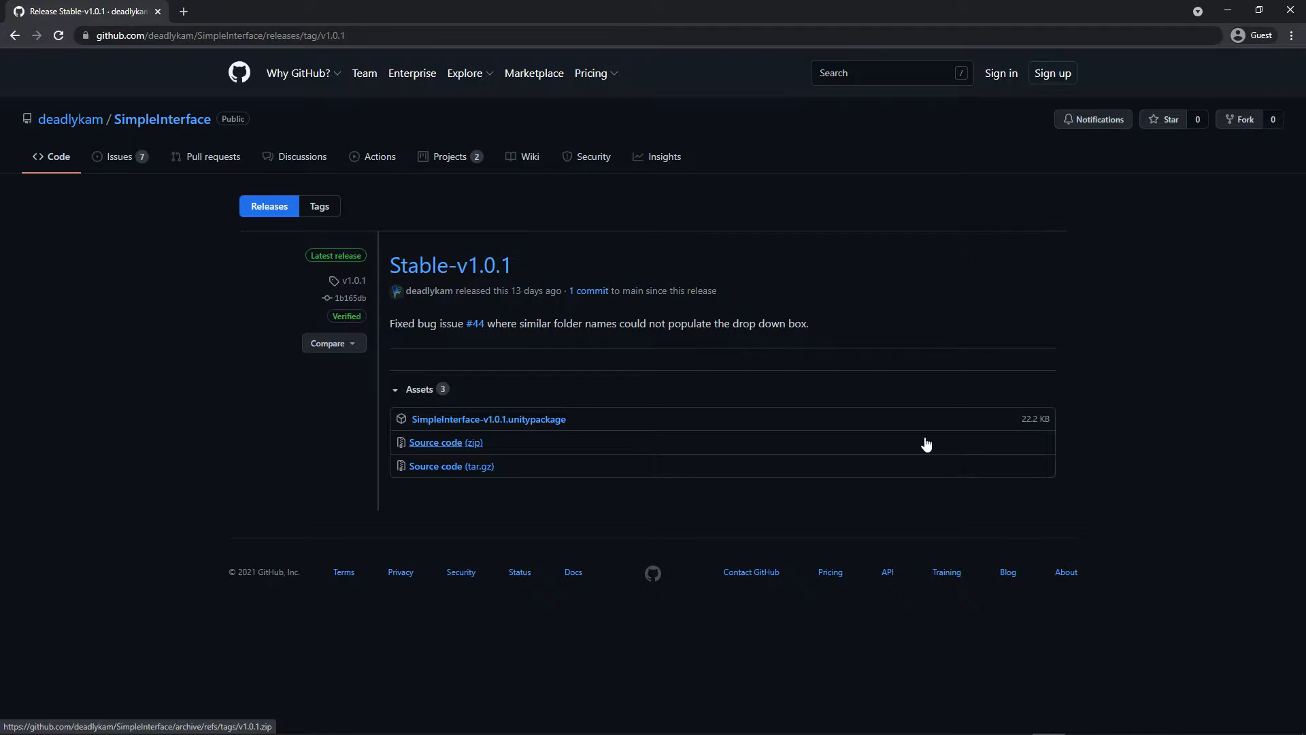
left_click(562, 421)
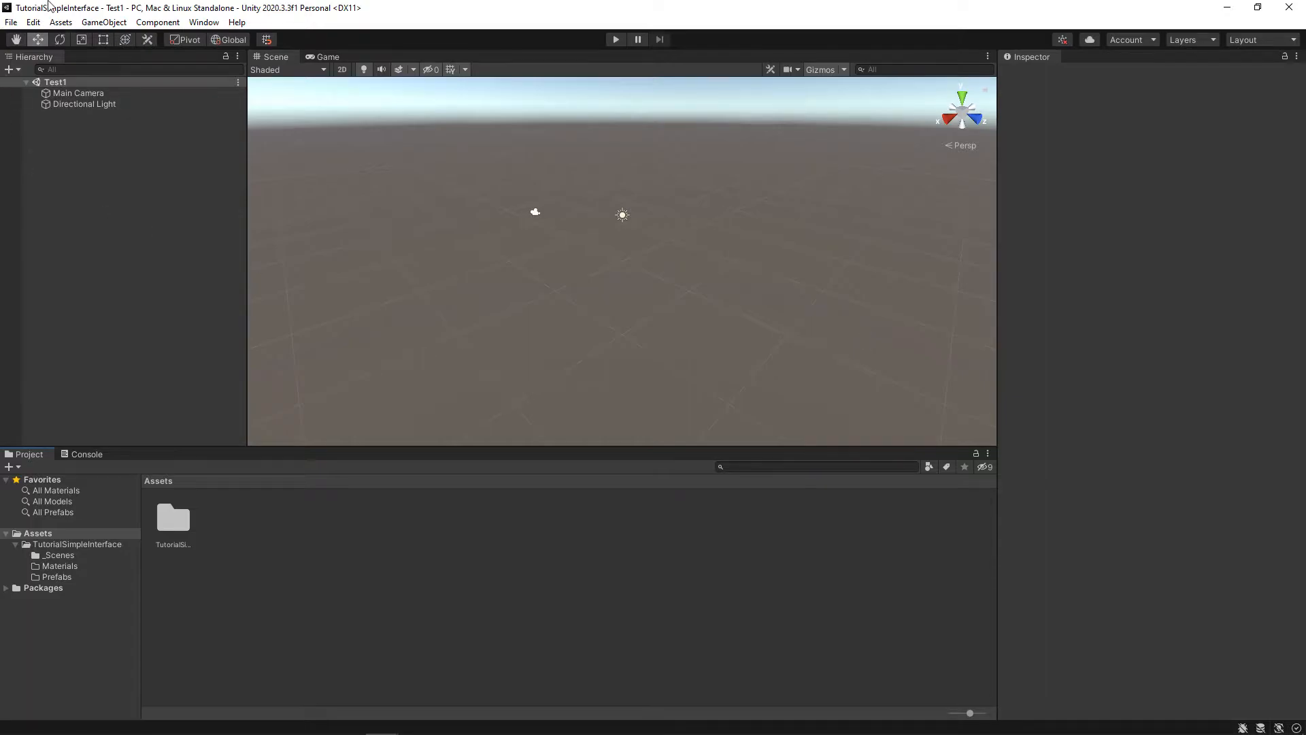
Step: Import the custom package SimpleInterface-v1.0.1.unitypackage with all its items into the Unity project
left_click(55, 22)
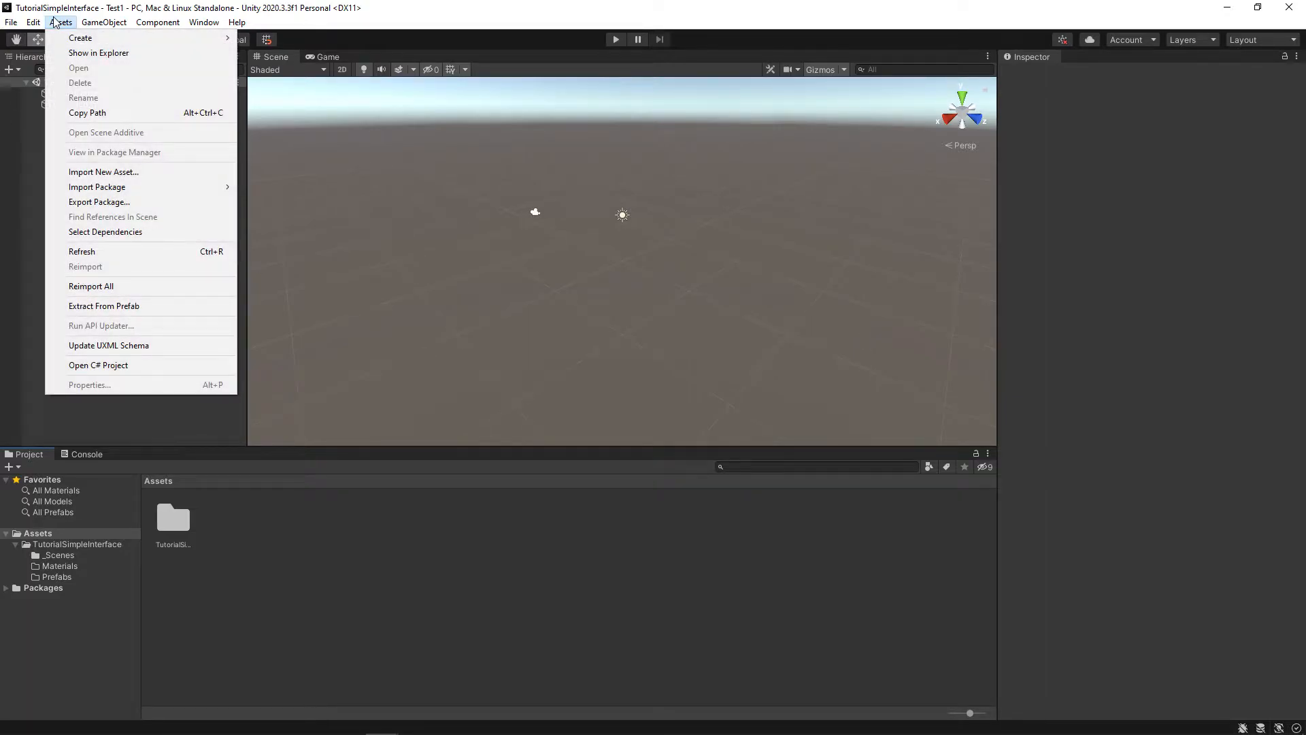
mouse_move(150, 187)
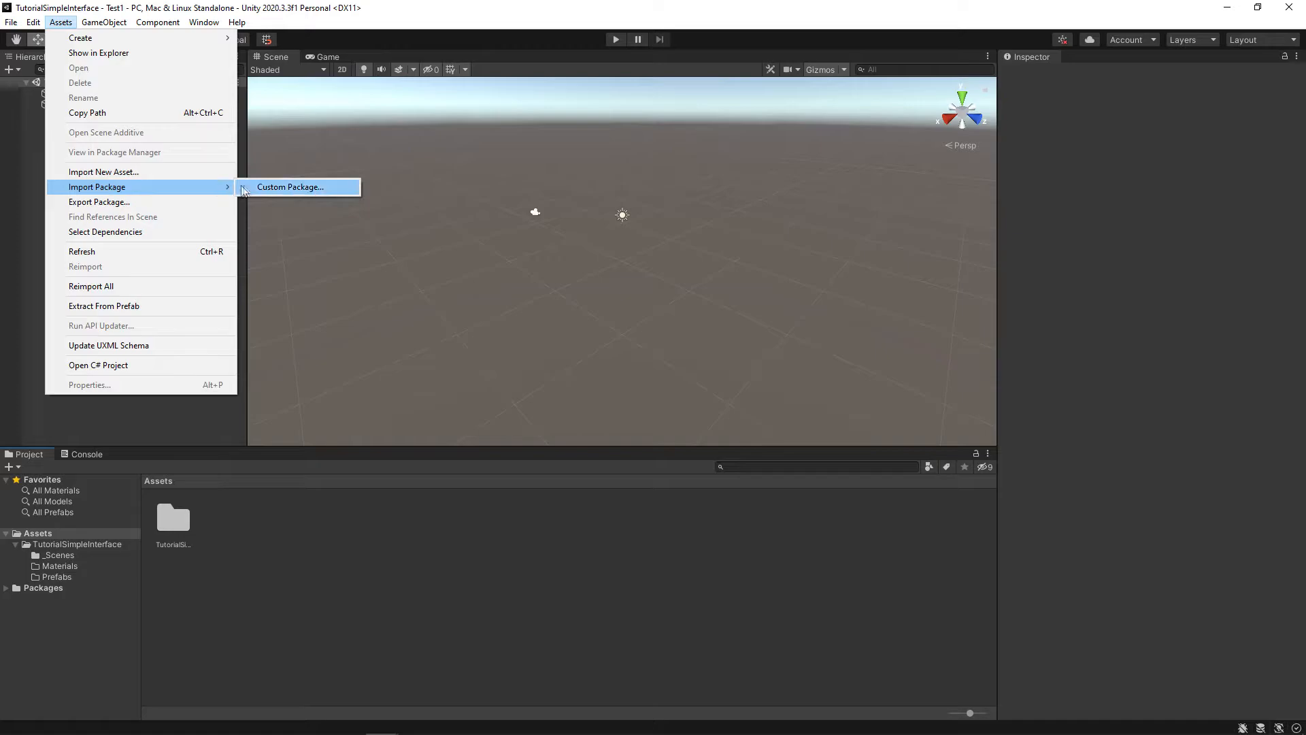
left_click(276, 189)
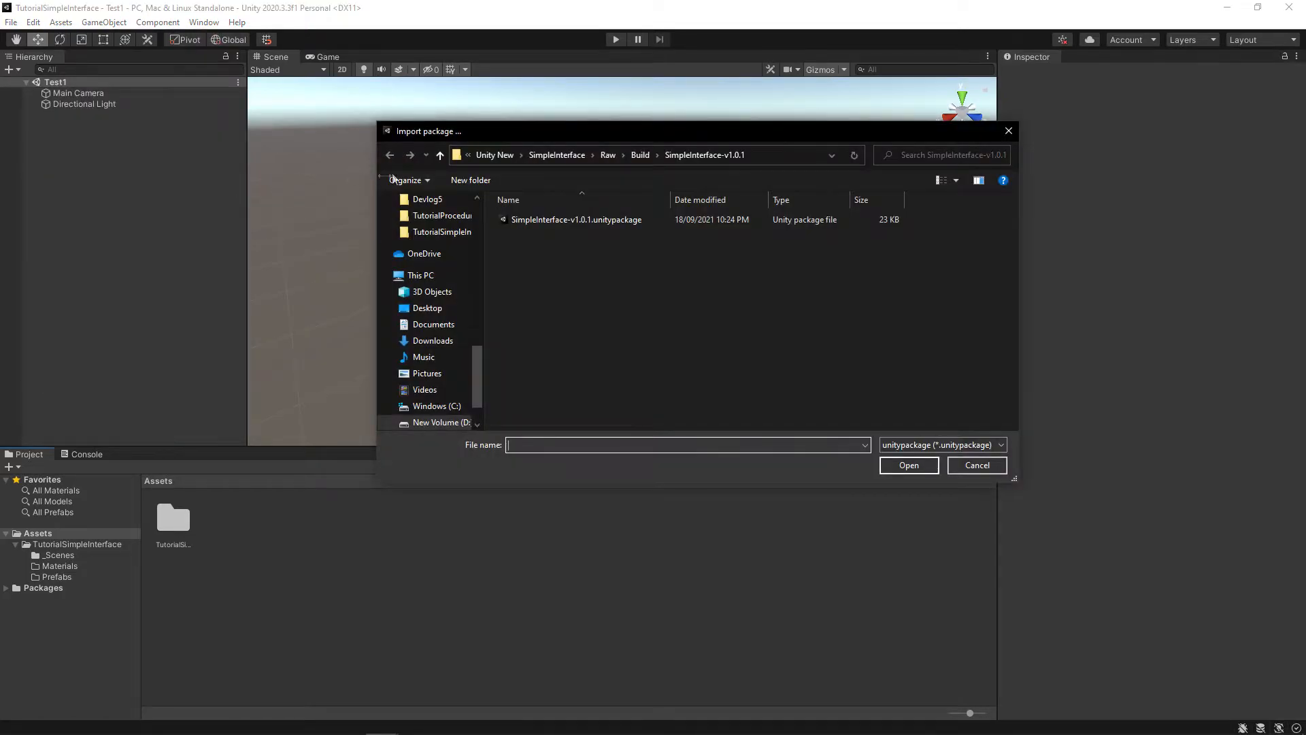
left_click(565, 221)
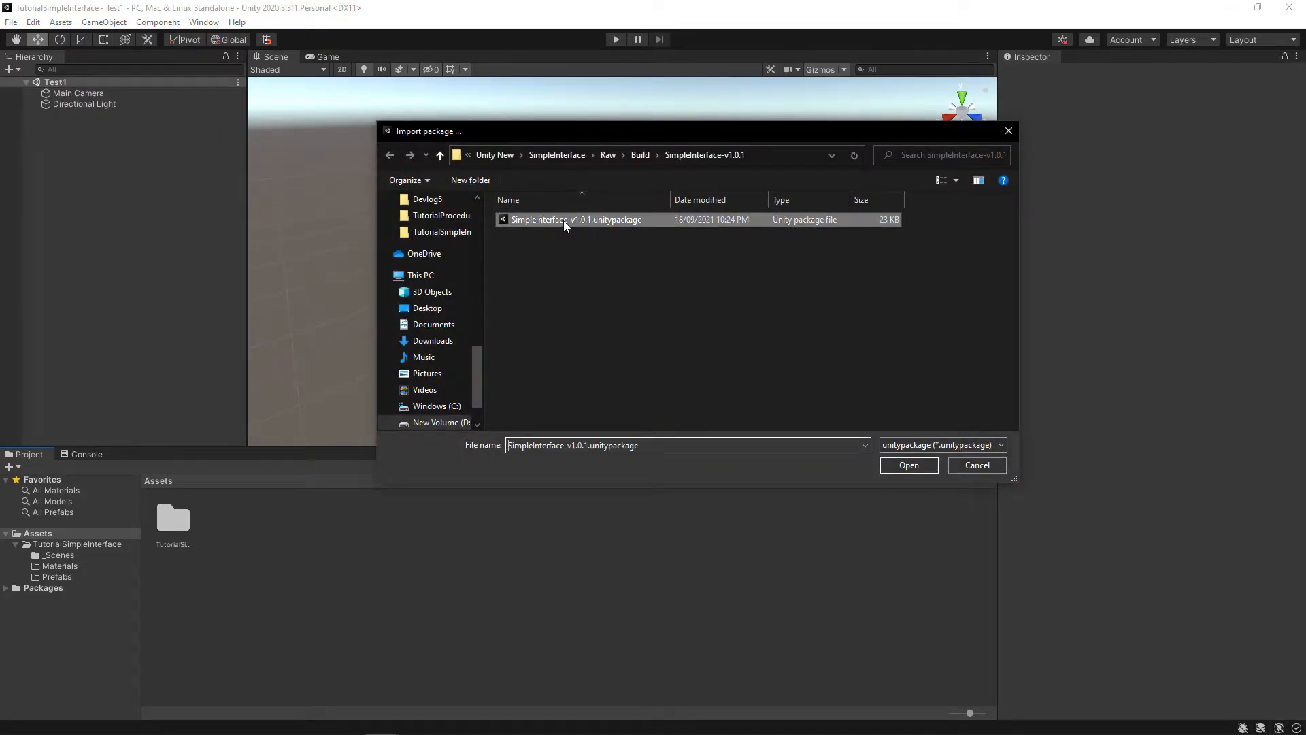
left_click(897, 469)
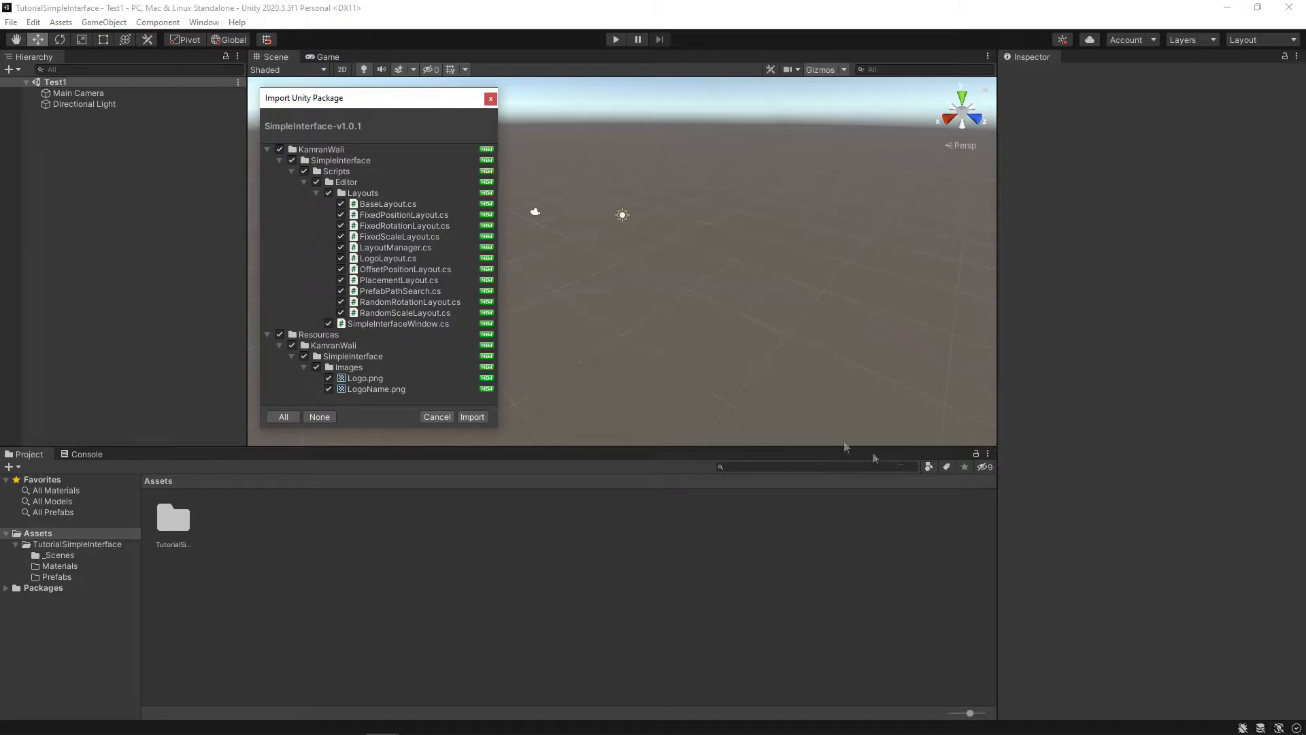
left_click(473, 417)
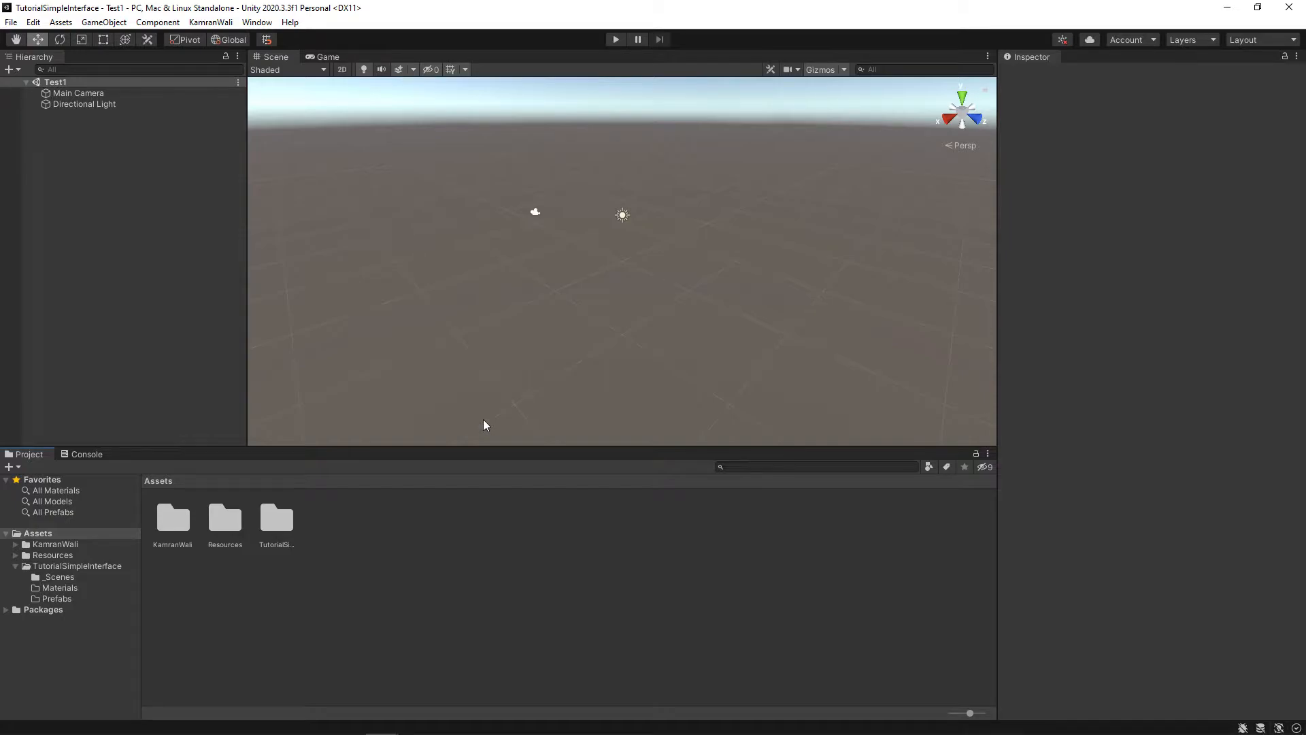
Step: Open the SimpleInterfaceWindow and dock it between the Scene view and the Inspector
left_click(258, 21)
left_click(211, 22)
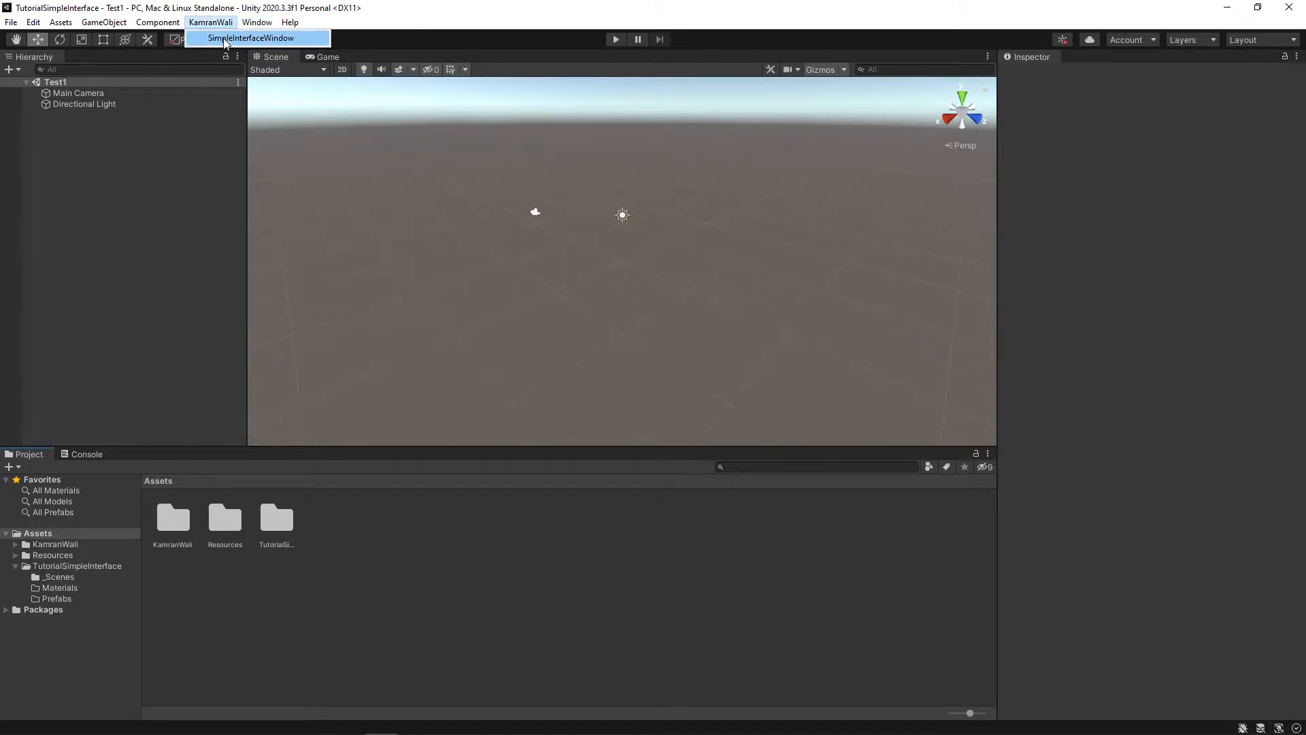
left_click(225, 38)
left_click_drag(931, 102, 973, 84)
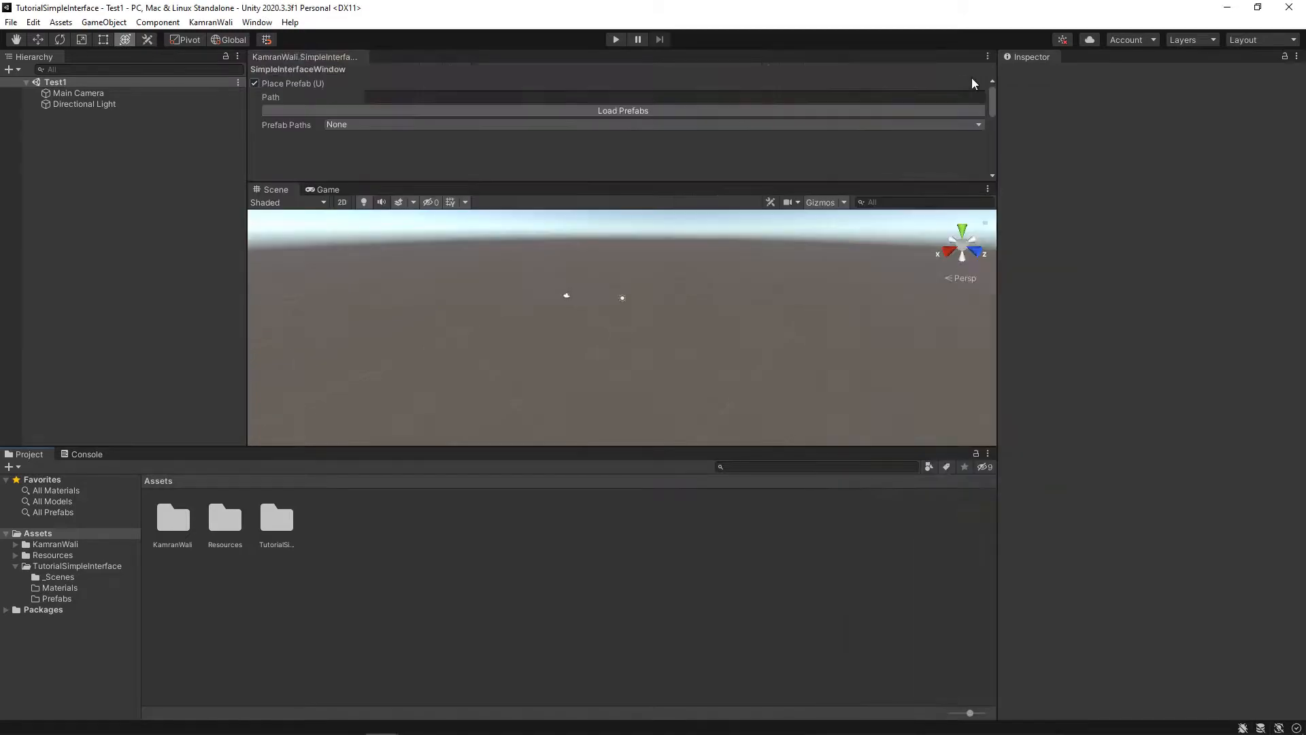
left_click_drag(340, 57, 1039, 223)
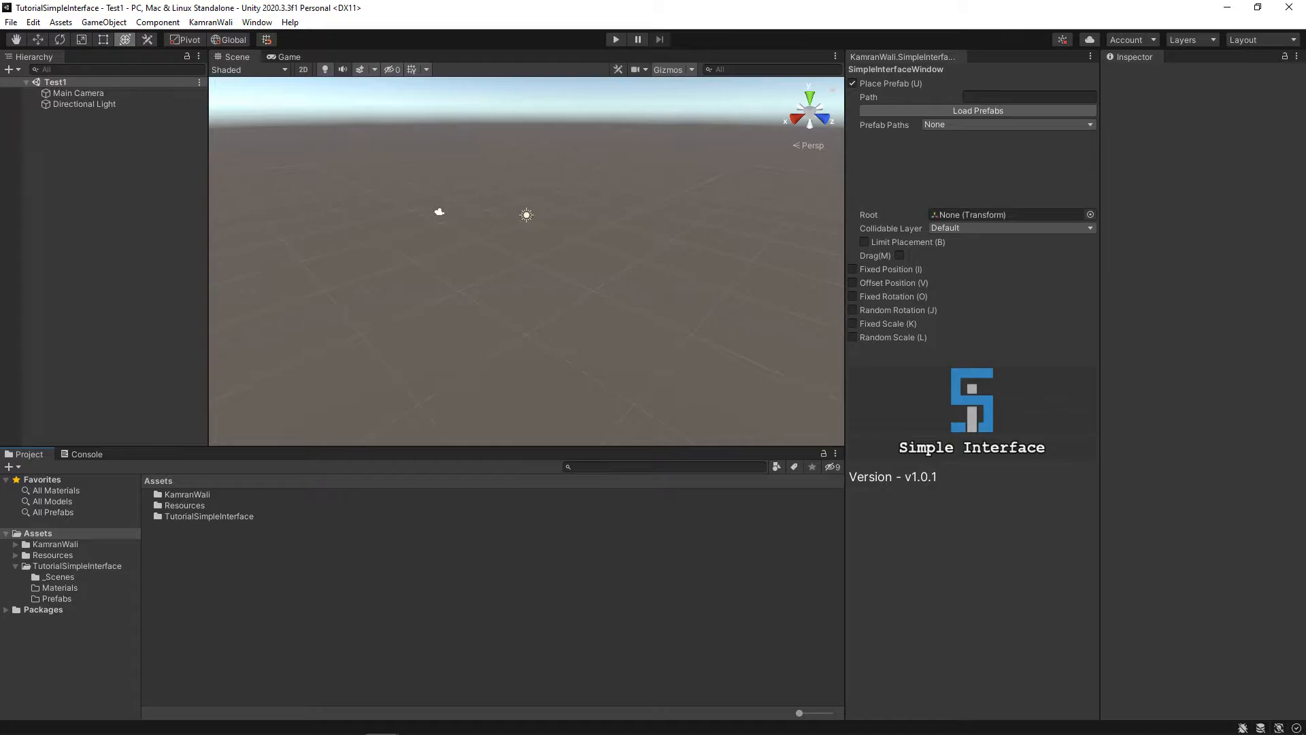
Step: Create an empty game object named Root in the Test1 scene
right_click(78, 227)
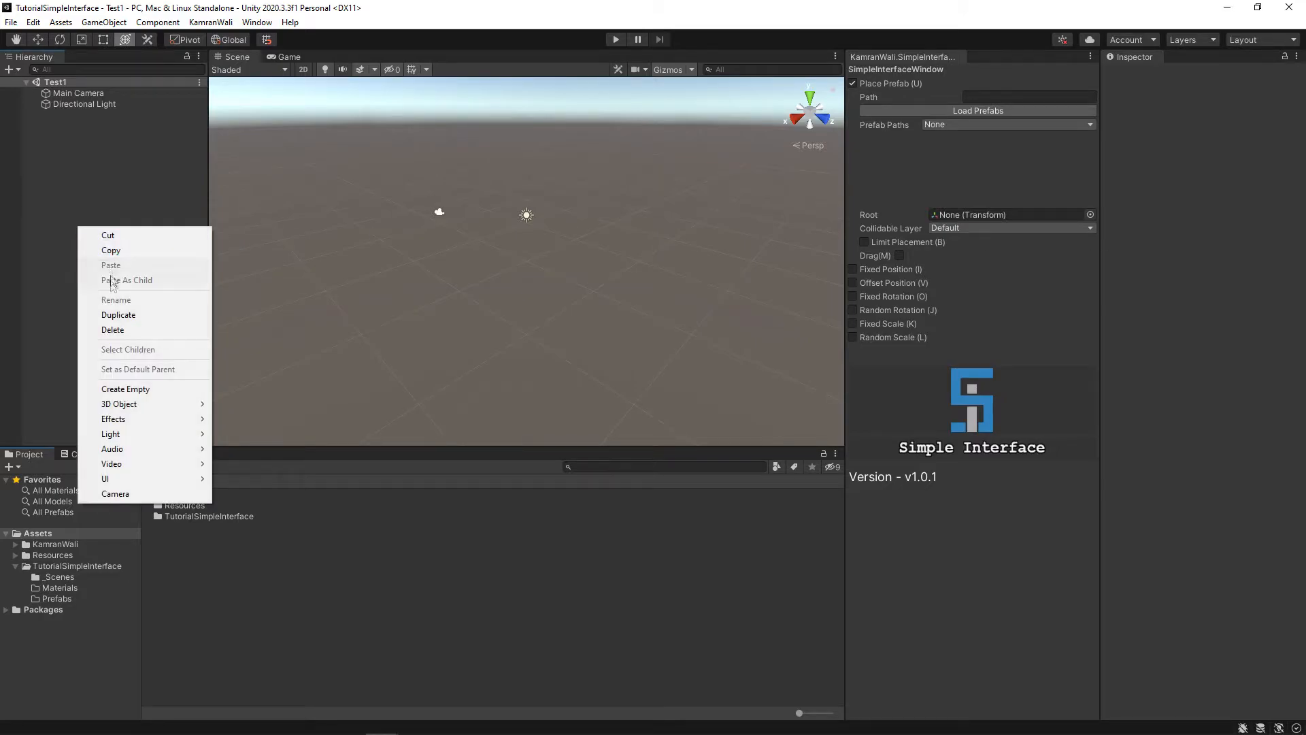
left_click(121, 389)
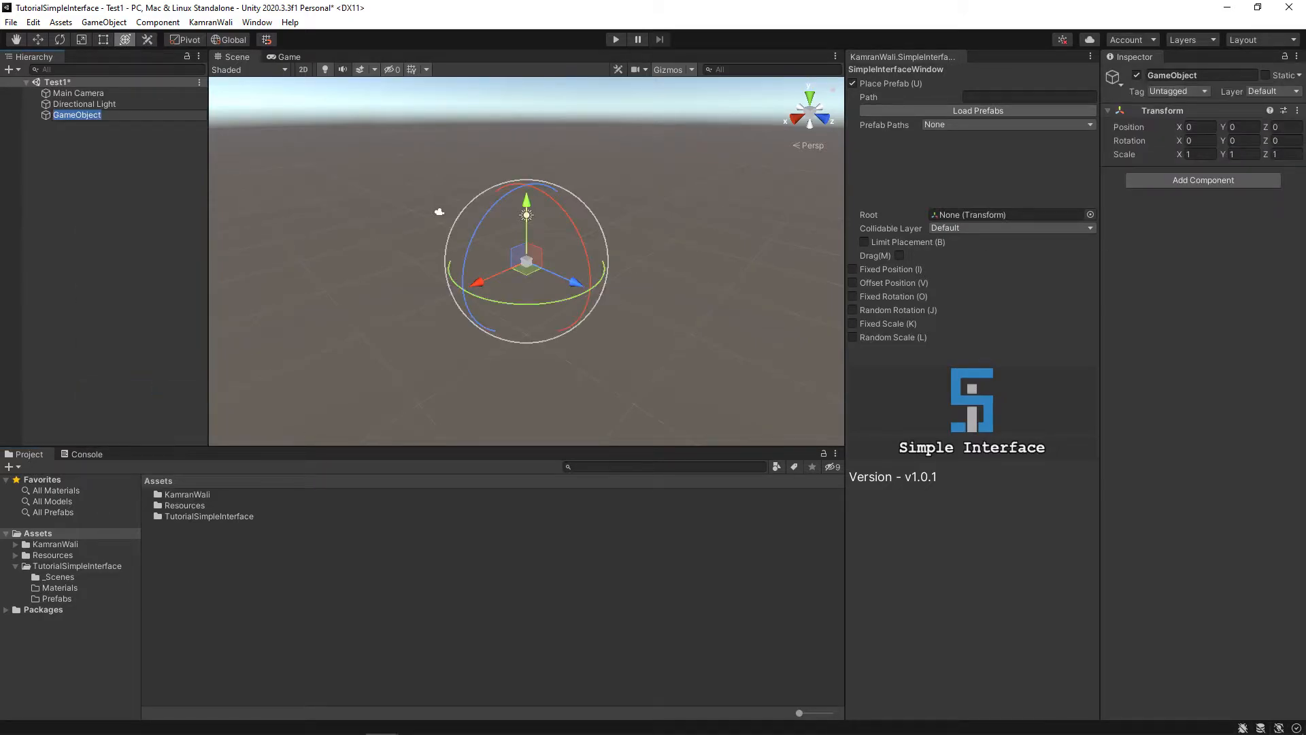
type("Root")
key("Return")
left_click(1285, 127)
Step: Add a 3D plane as a child of Root and rename it Ground
right_click(84, 117)
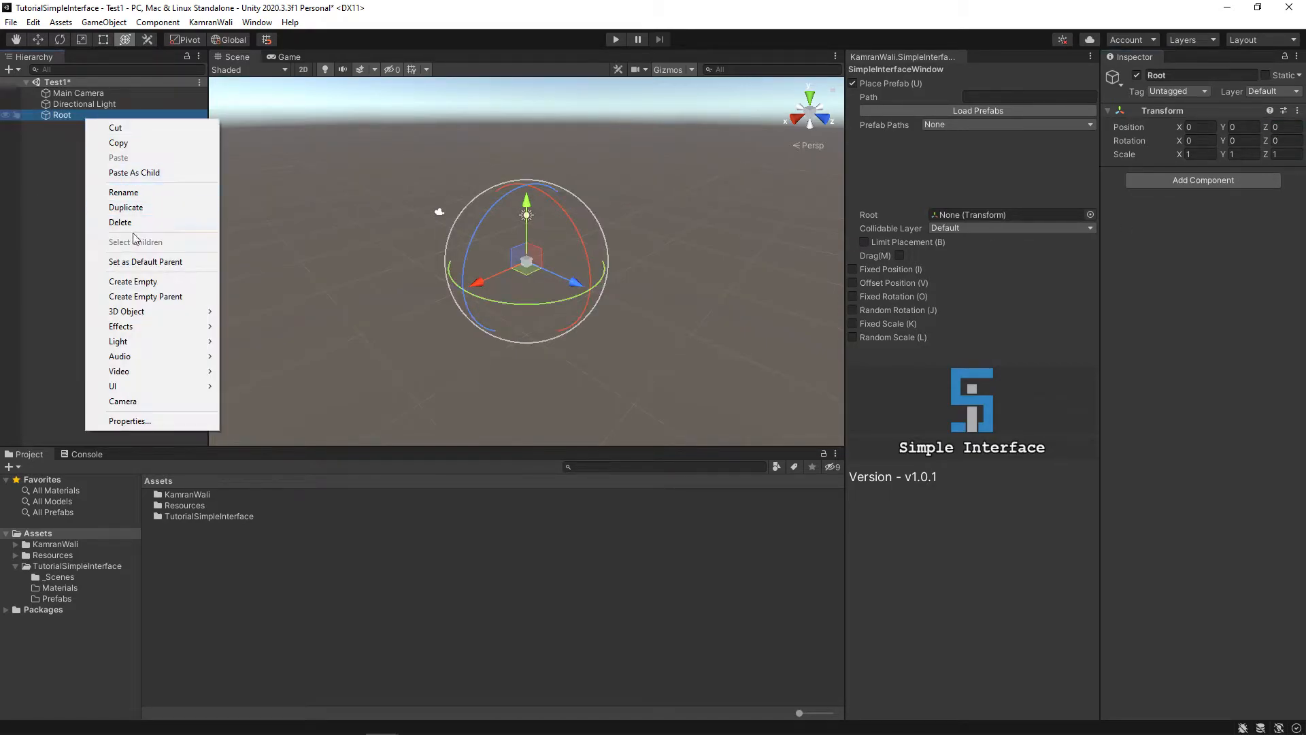
mouse_move(145, 325)
left_click(252, 371)
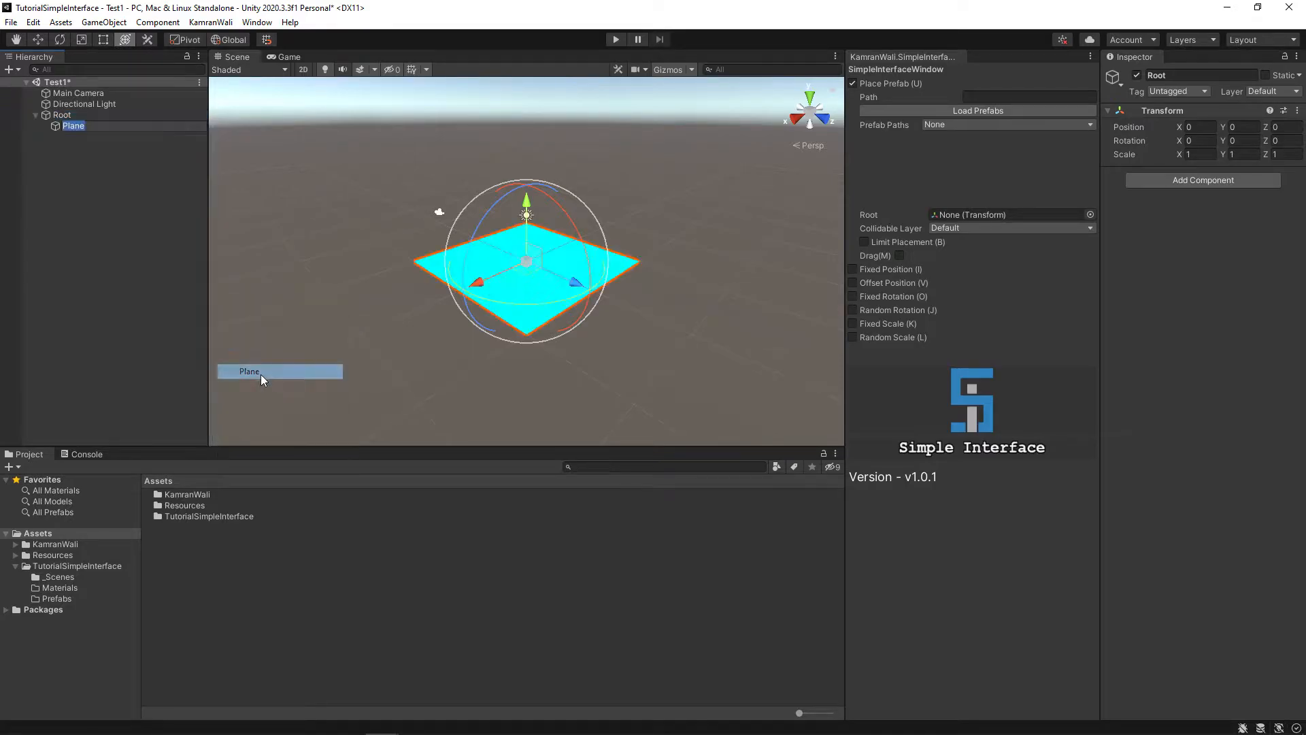
right_click(83, 127)
left_click(120, 199)
type("Ground")
key("Return")
Step: Set the Ground plane's scale to 20 on the X, Y and Z axes
left_click(1201, 154)
type("20")
key("Tab")
type("20")
key("Tab")
type("20")
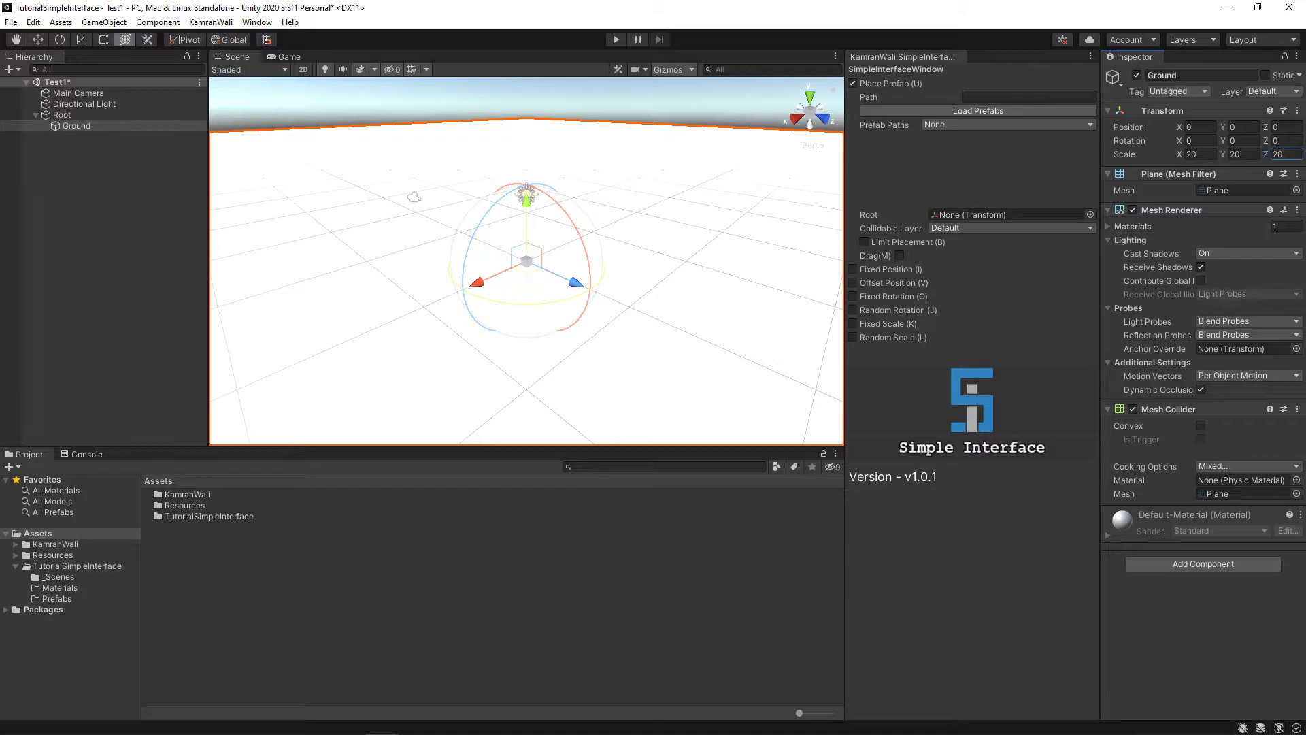
Step: Add a new layer named Ground as User Layer 6
left_click(1269, 93)
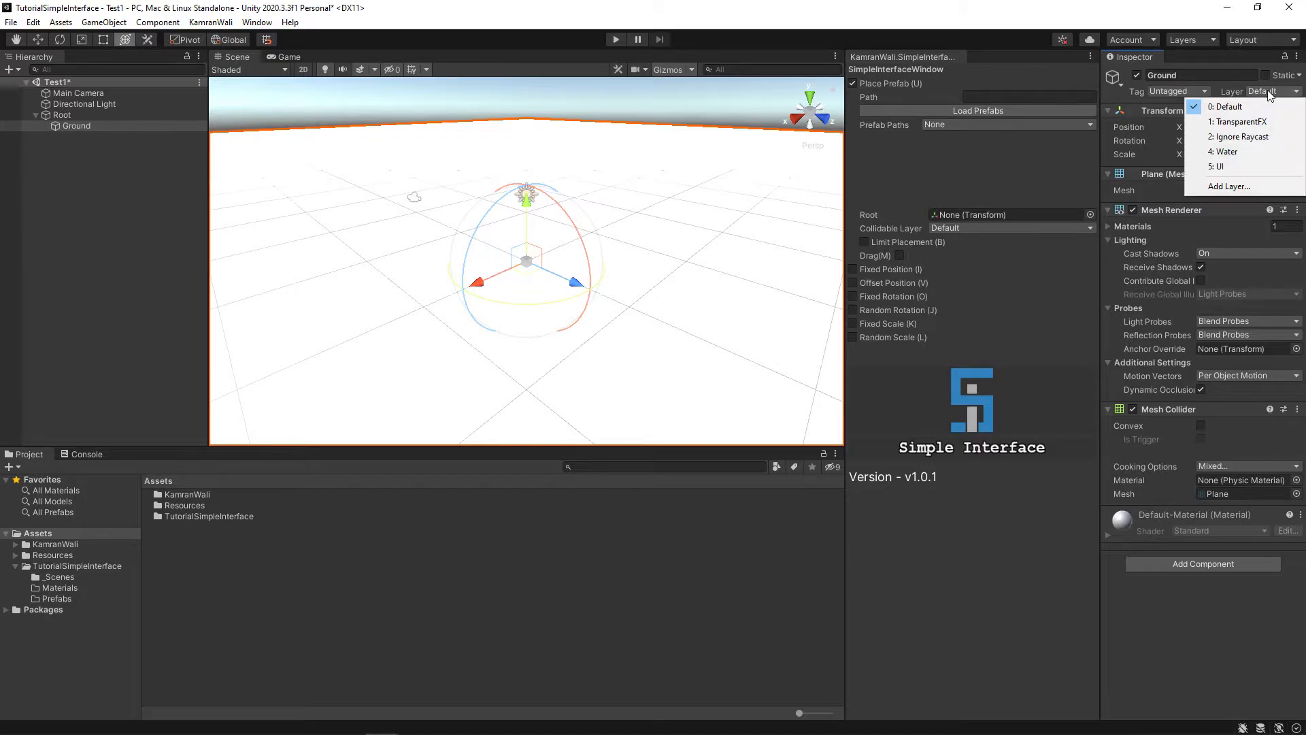
left_click(1225, 185)
left_click(1227, 236)
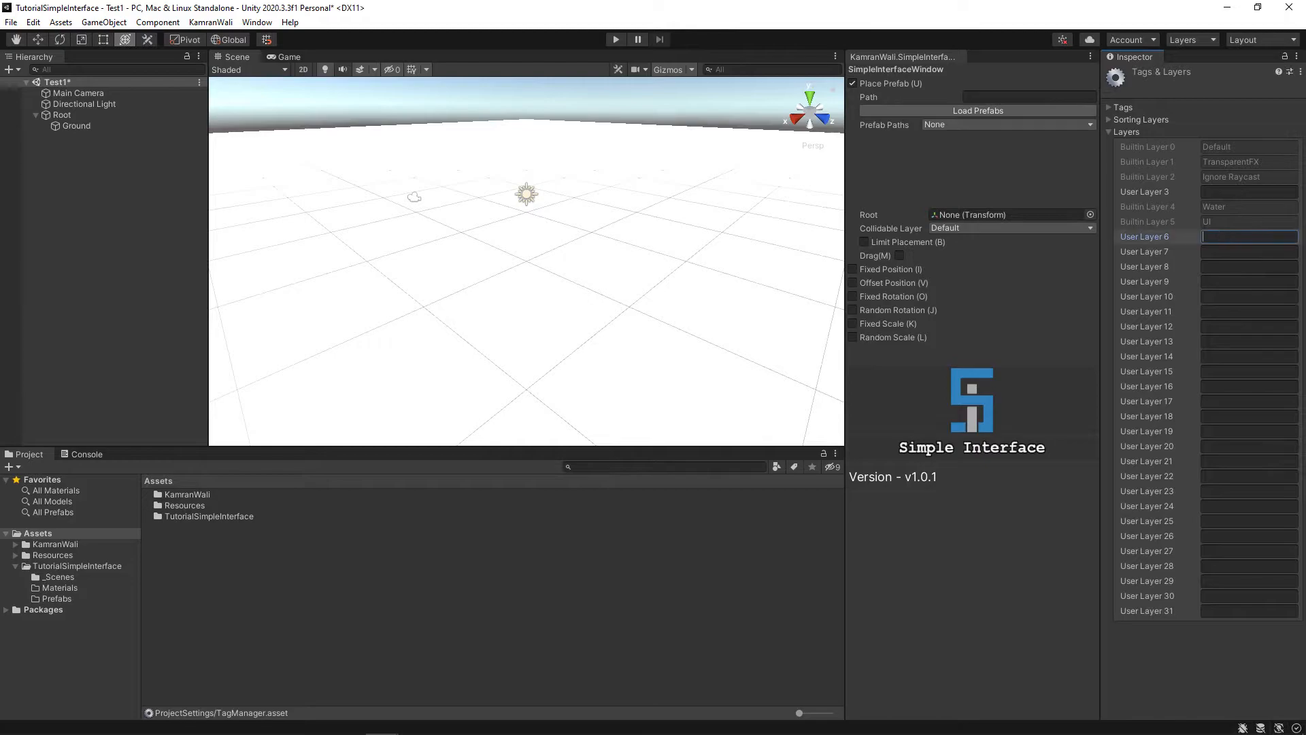
type("Ground")
Step: Assign the Ground layer to the Ground plane object
left_click(69, 123)
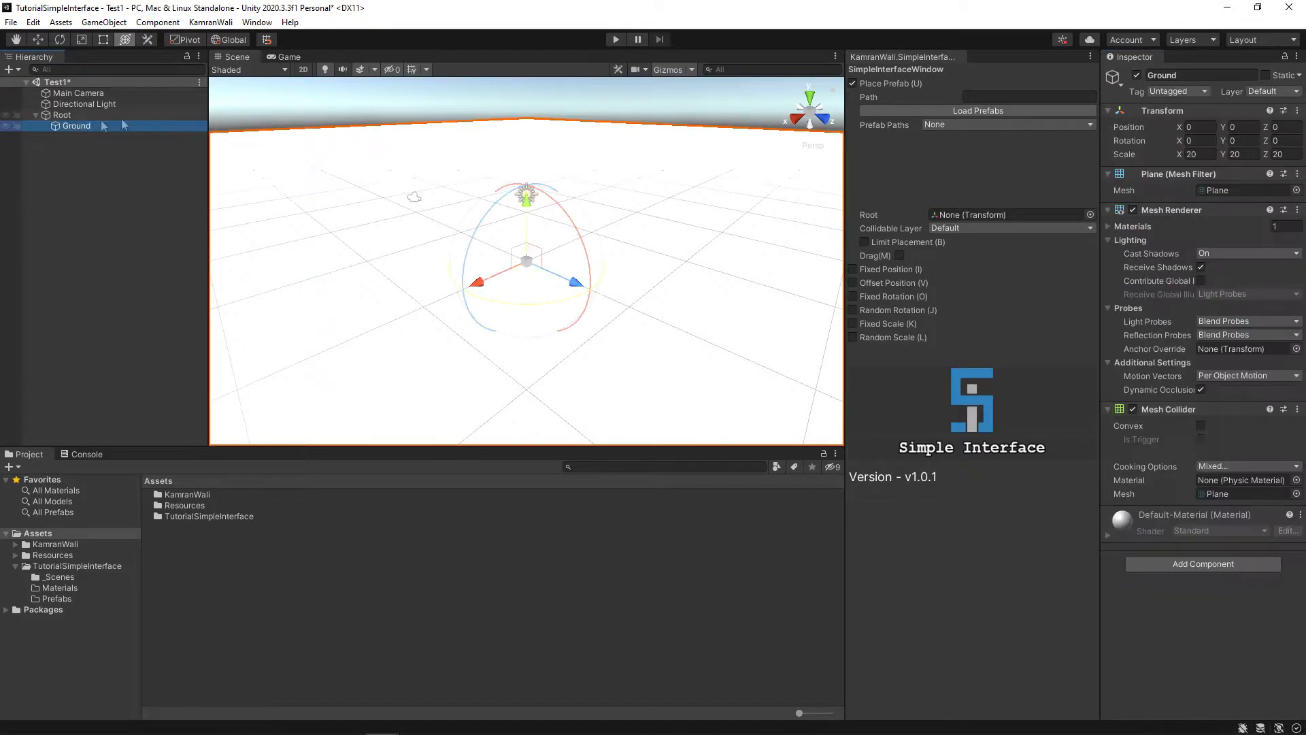
left_click(1262, 91)
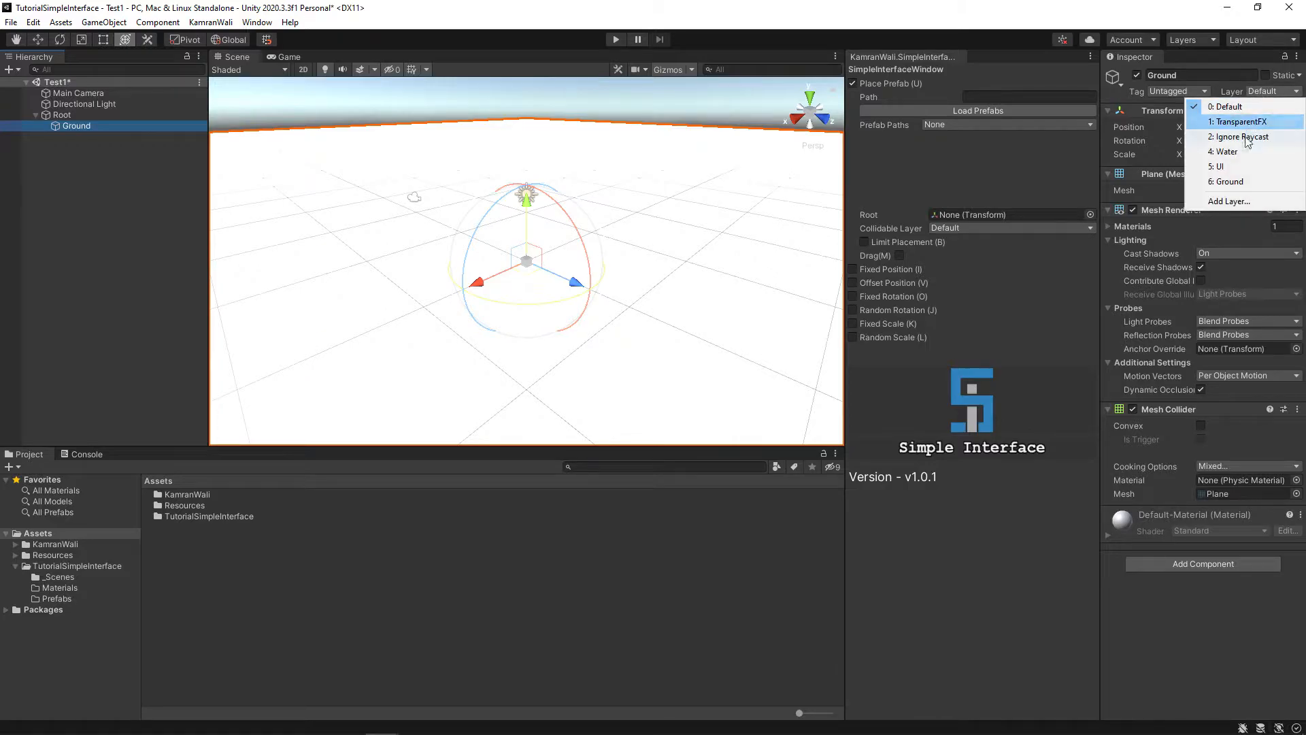
left_click(1232, 181)
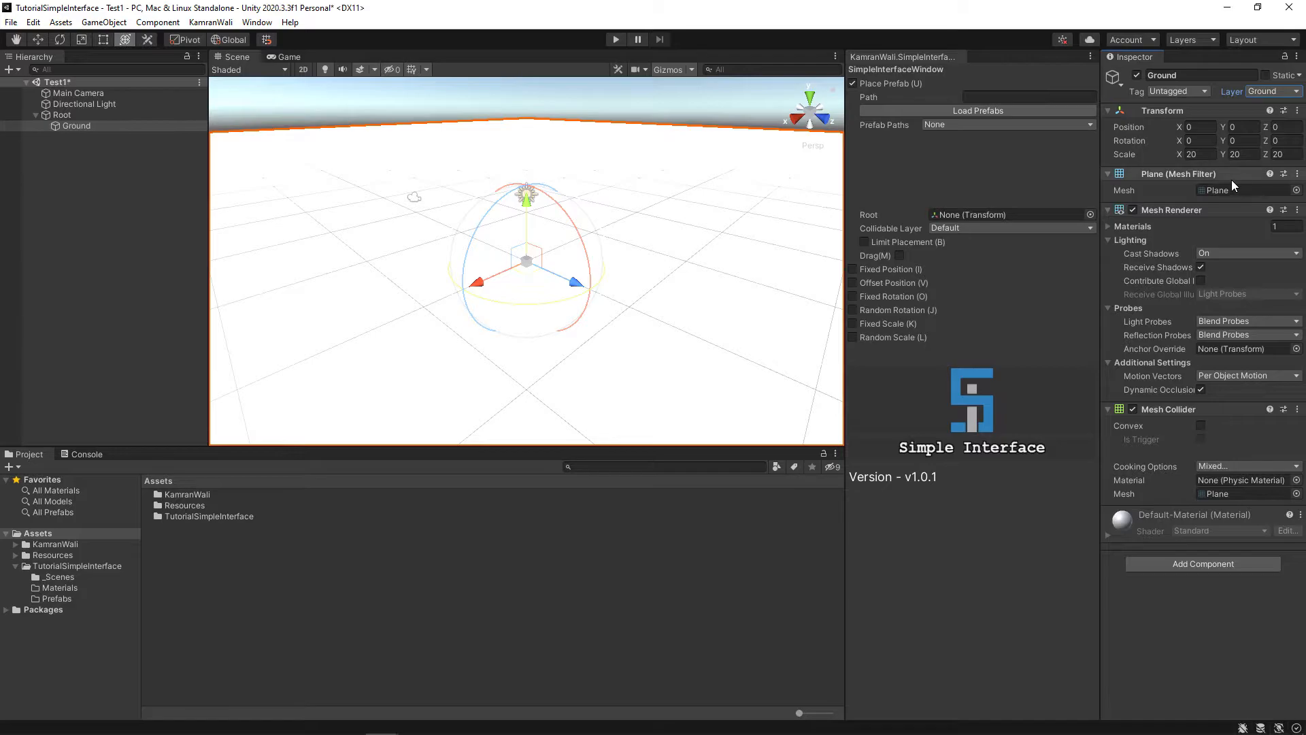
Step: Create a new material named Ground in the TutorialSimpleInterface Materials folder
double_click(242, 517)
double_click(198, 506)
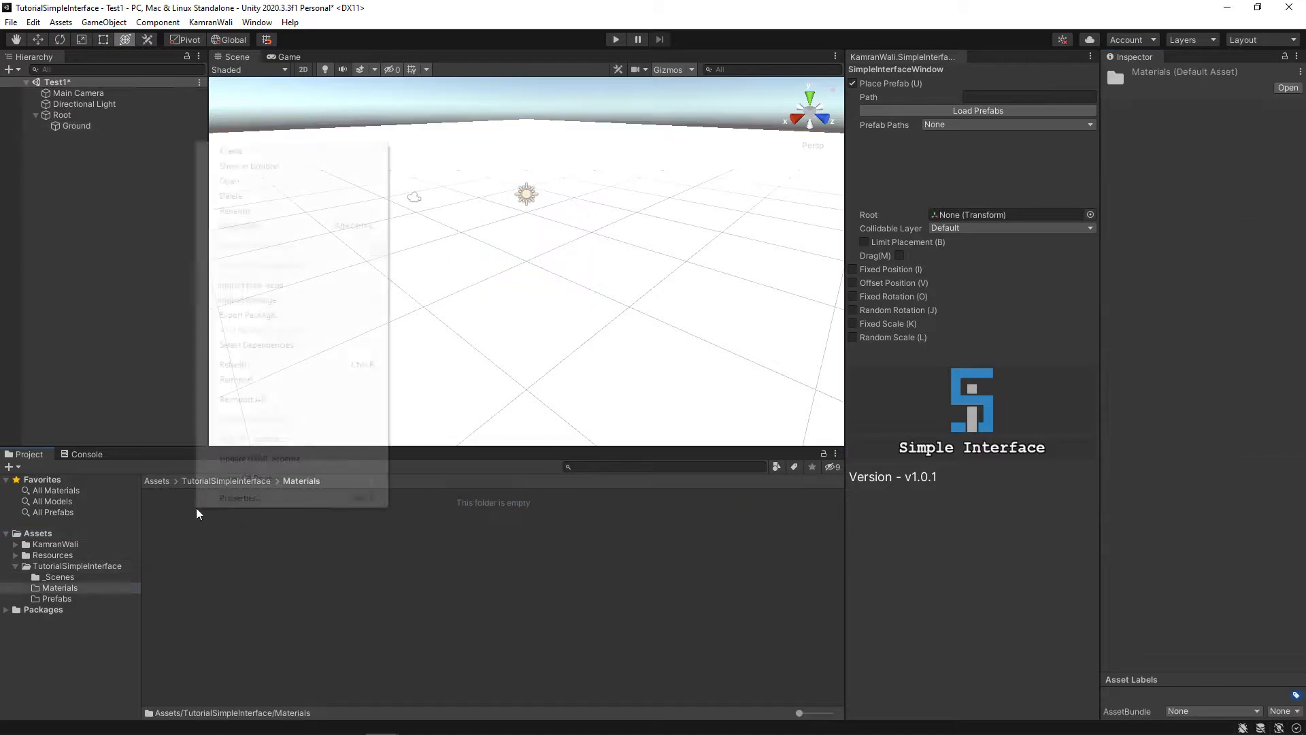
right_click(196, 507)
mouse_move(270, 151)
left_click(433, 398)
type("Ground")
key("Return")
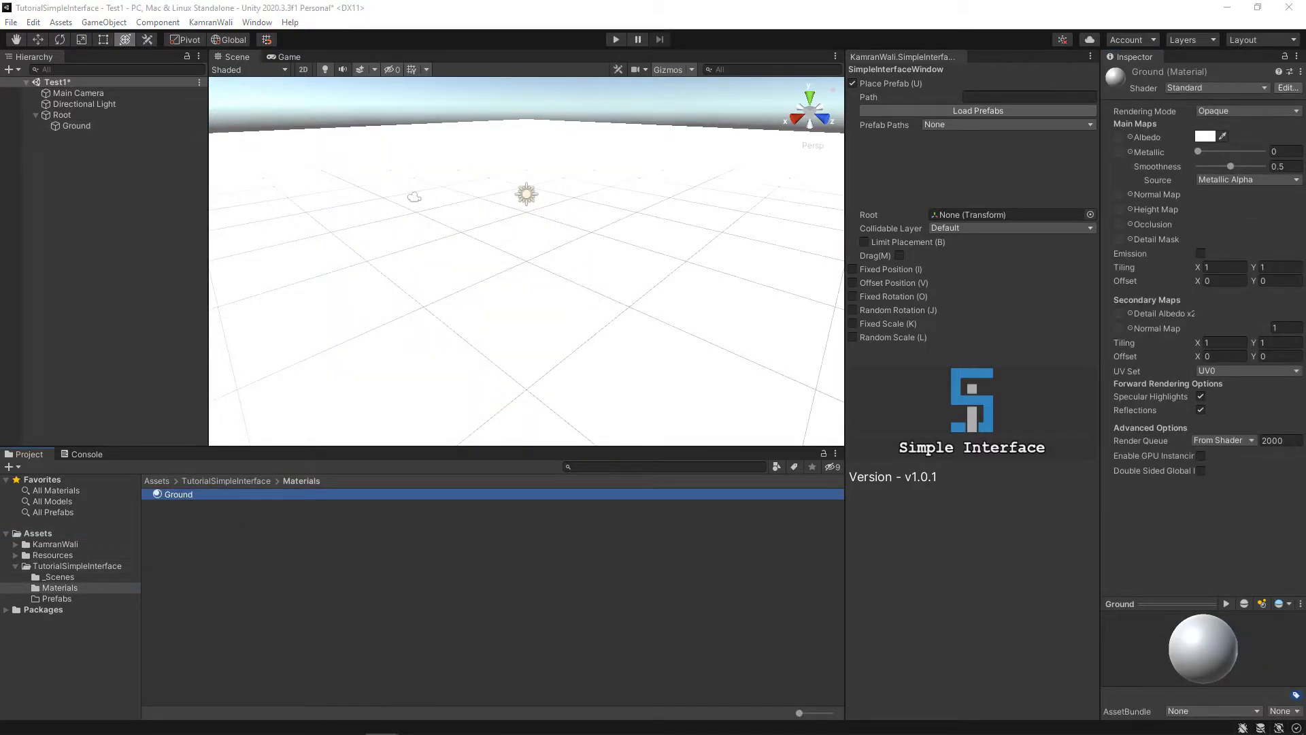
Step: Give the Ground material a dark grey albedo and 0 smoothness, and save the scene with it applied to the plane
right_click(1210, 140)
left_click(1208, 139)
left_click_drag(1198, 230, 1164, 264)
left_click(1131, 534)
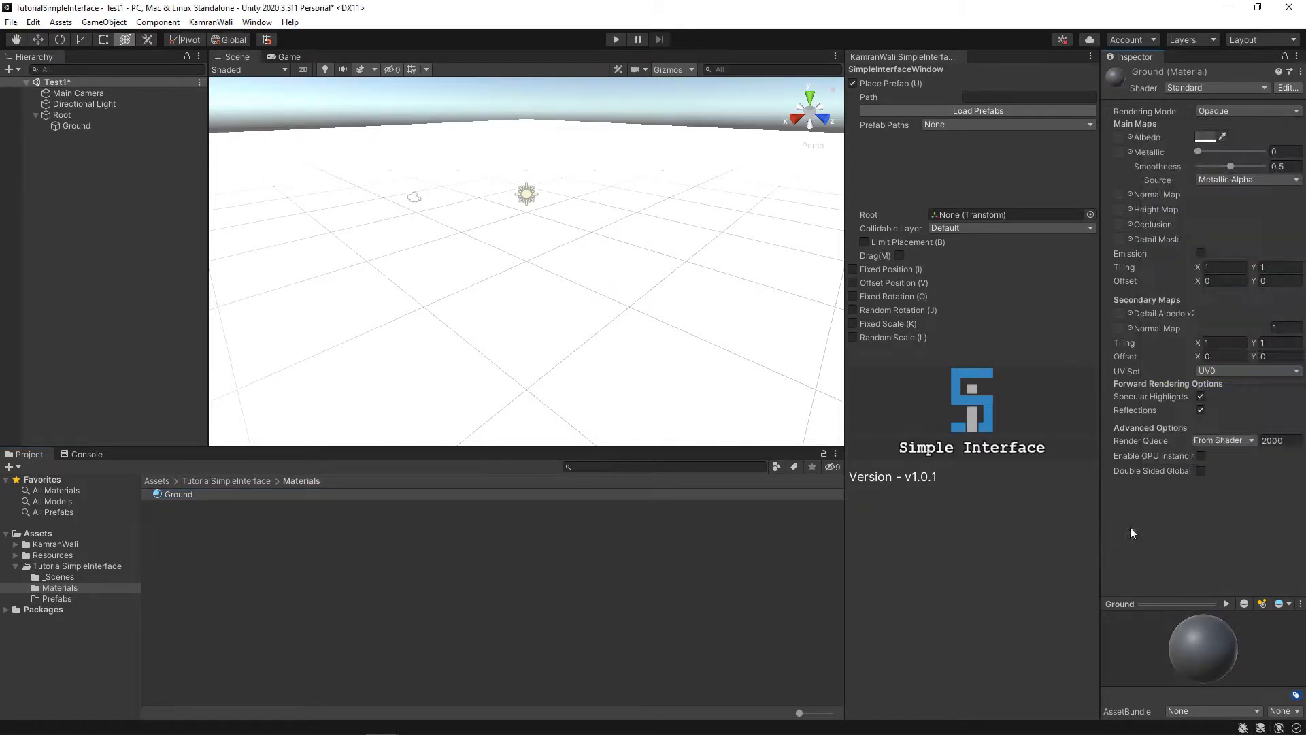
left_click_drag(1230, 168, 1198, 169)
key("ctrl+s")
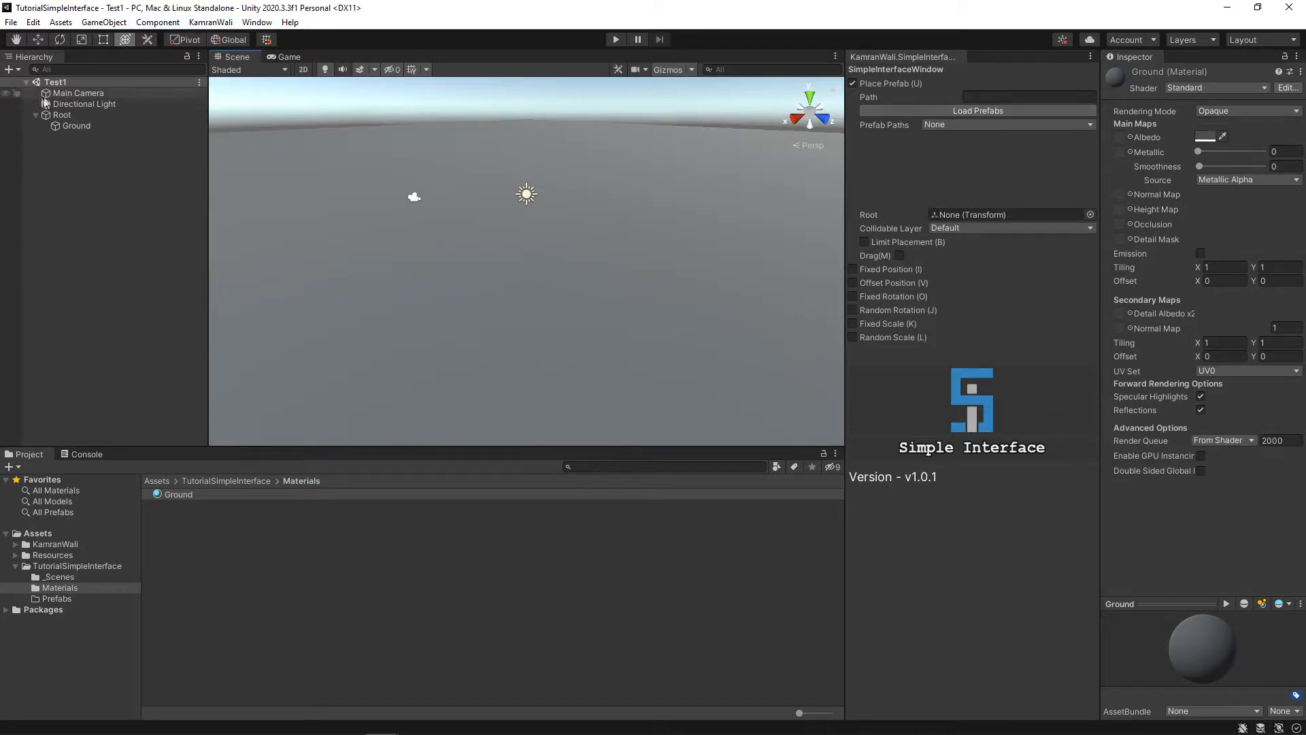
Step: Create an empty child object named Box under Root
right_click(59, 114)
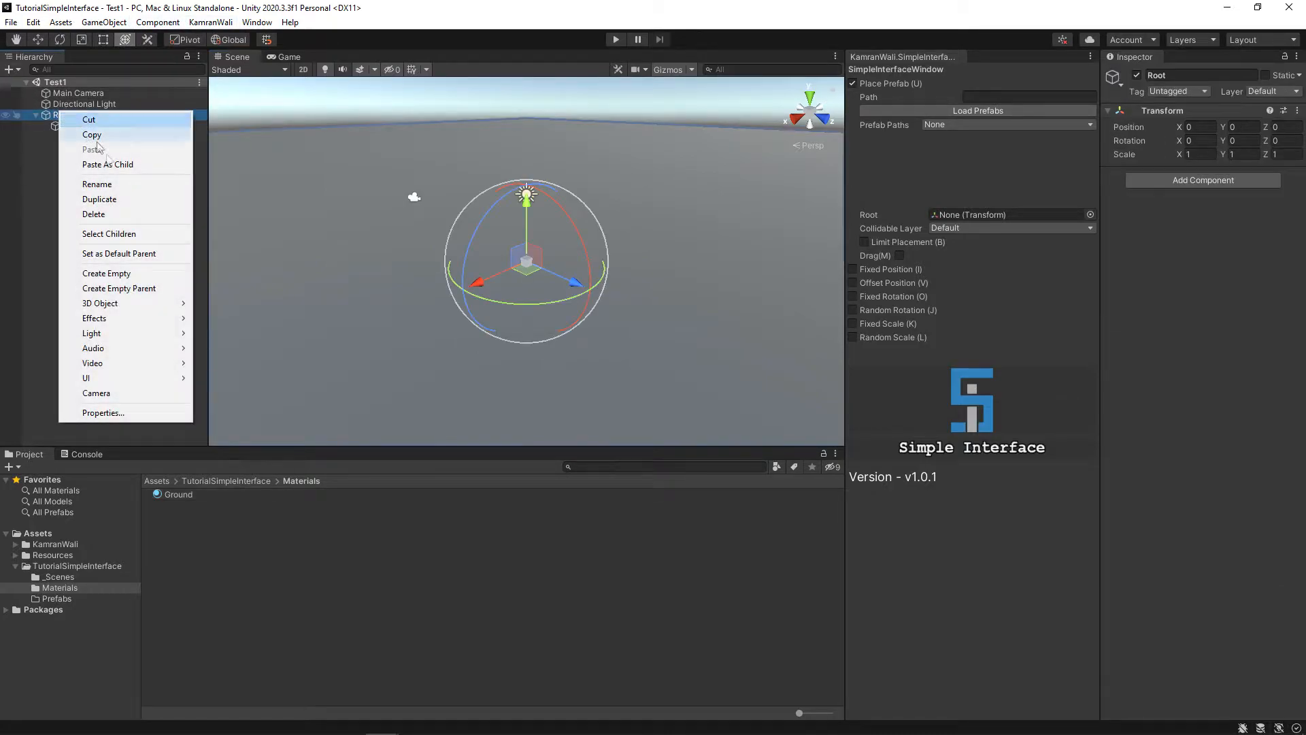
left_click(151, 273)
type("Box")
key("Return")
Step: Add a 3D cube as a child of Box and set its Y position to 0.5
right_click(70, 136)
left_click(220, 313)
left_click(1240, 127)
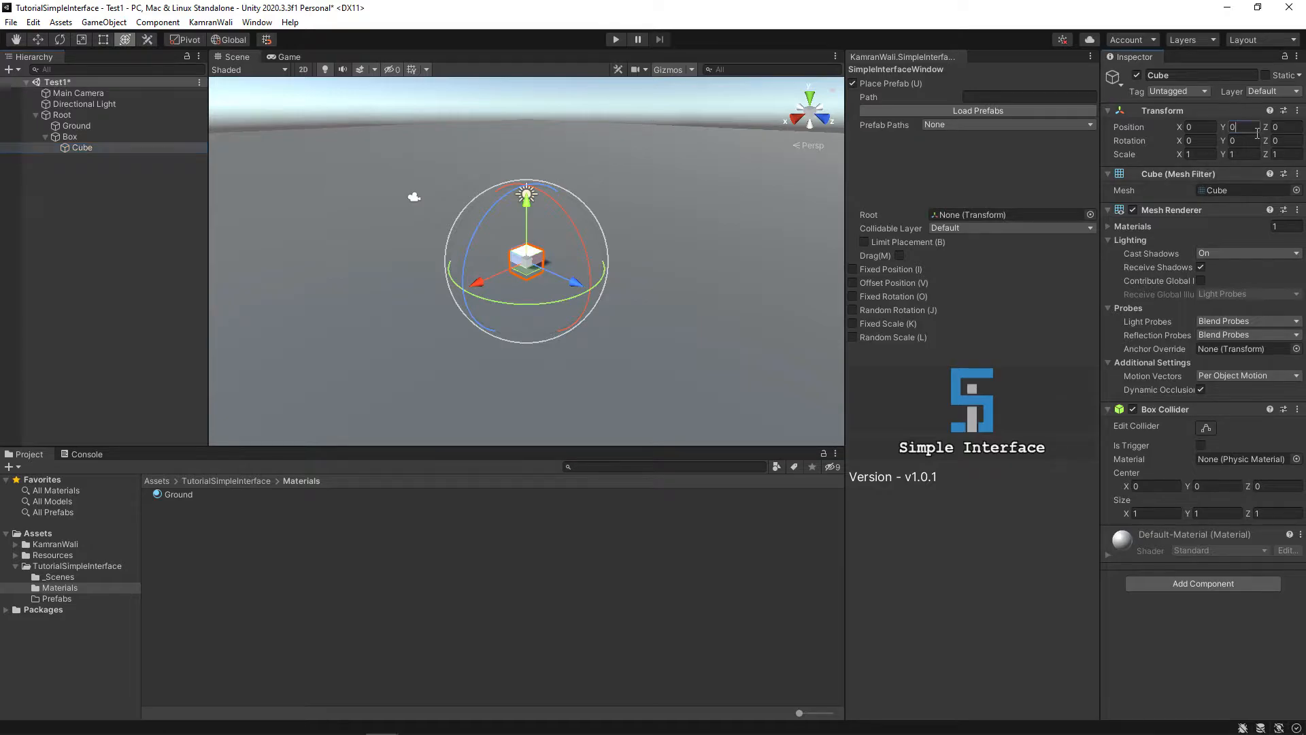
type("0.5")
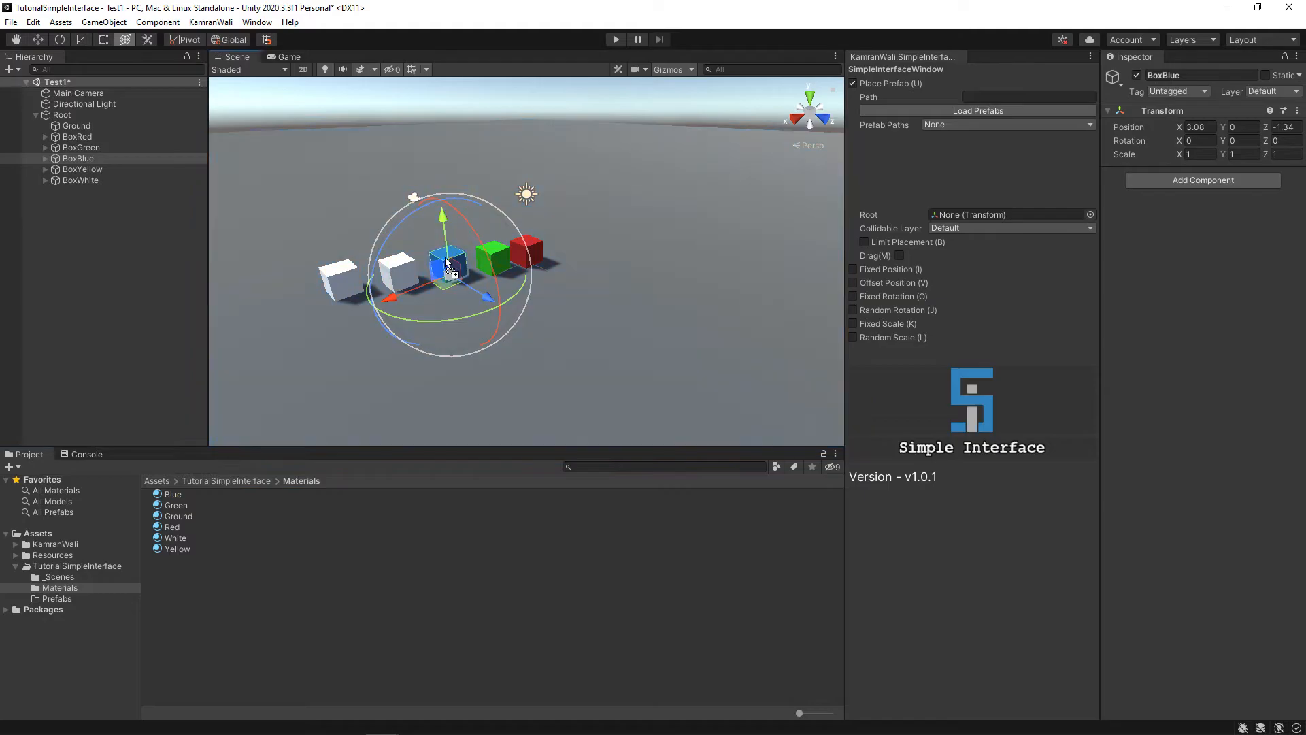
Step: Apply the Yellow material to the BoxYellow cube and the White material to the BoxWhite cube
left_click(82, 169)
left_click_drag(177, 549, 350, 279)
left_click(80, 180)
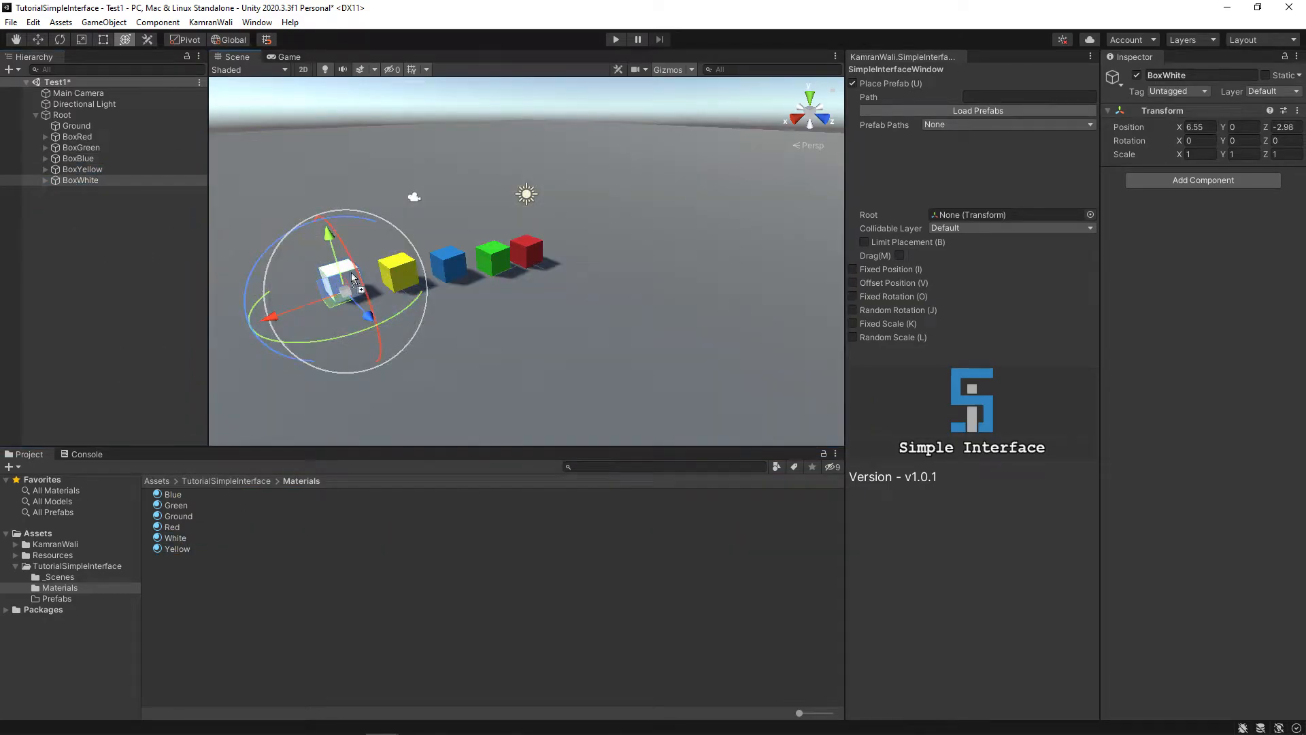
Step: Create prefabs of BoxRed, BoxGreen, BoxBlue, BoxYellow and BoxWhite in the Prefabs folder
left_click(59, 600)
left_click_drag(87, 137, 261, 522)
left_click_drag(81, 148, 218, 518)
left_click_drag(94, 172, 228, 550)
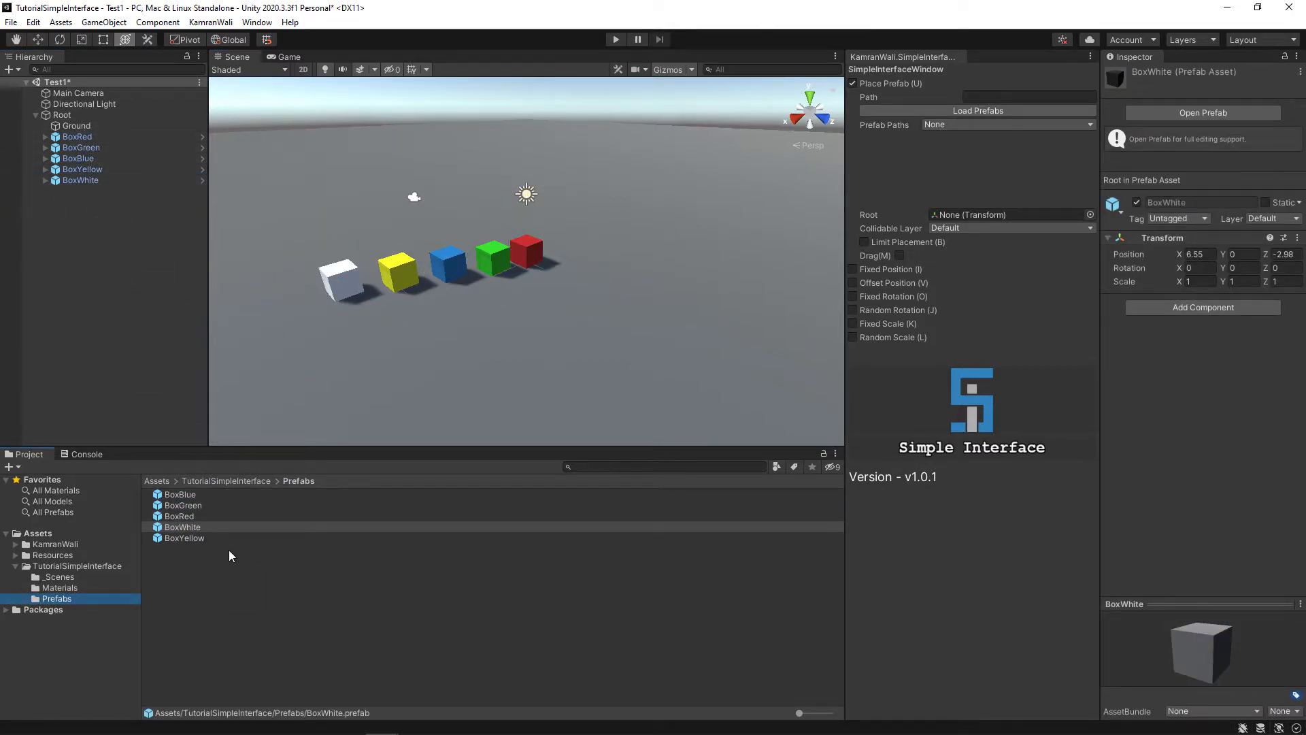
Step: Delete the five coloured box objects under Root from the scene
left_click(91, 136)
left_click(90, 178, "shift")
key("Delete")
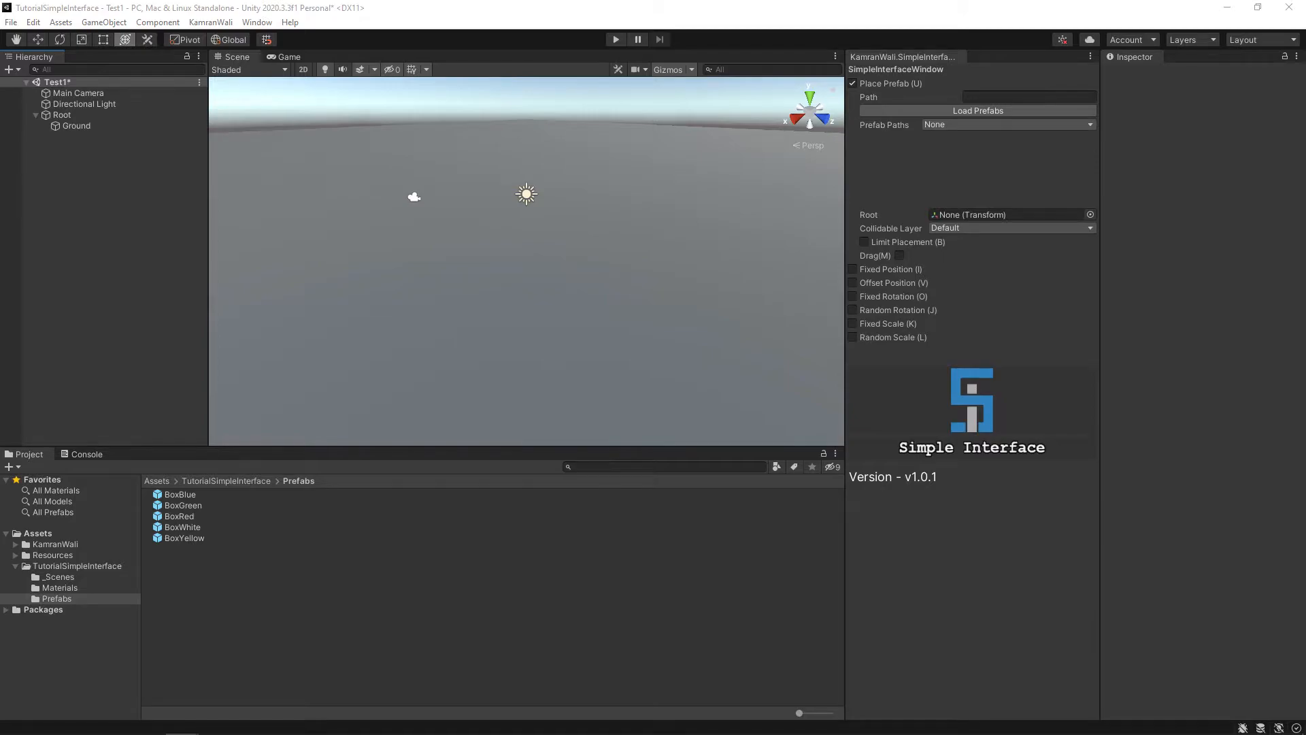
Step: Copy the Prefabs folder's path into the Simple Interface path setting and load the prefabs from it
left_click(1039, 111)
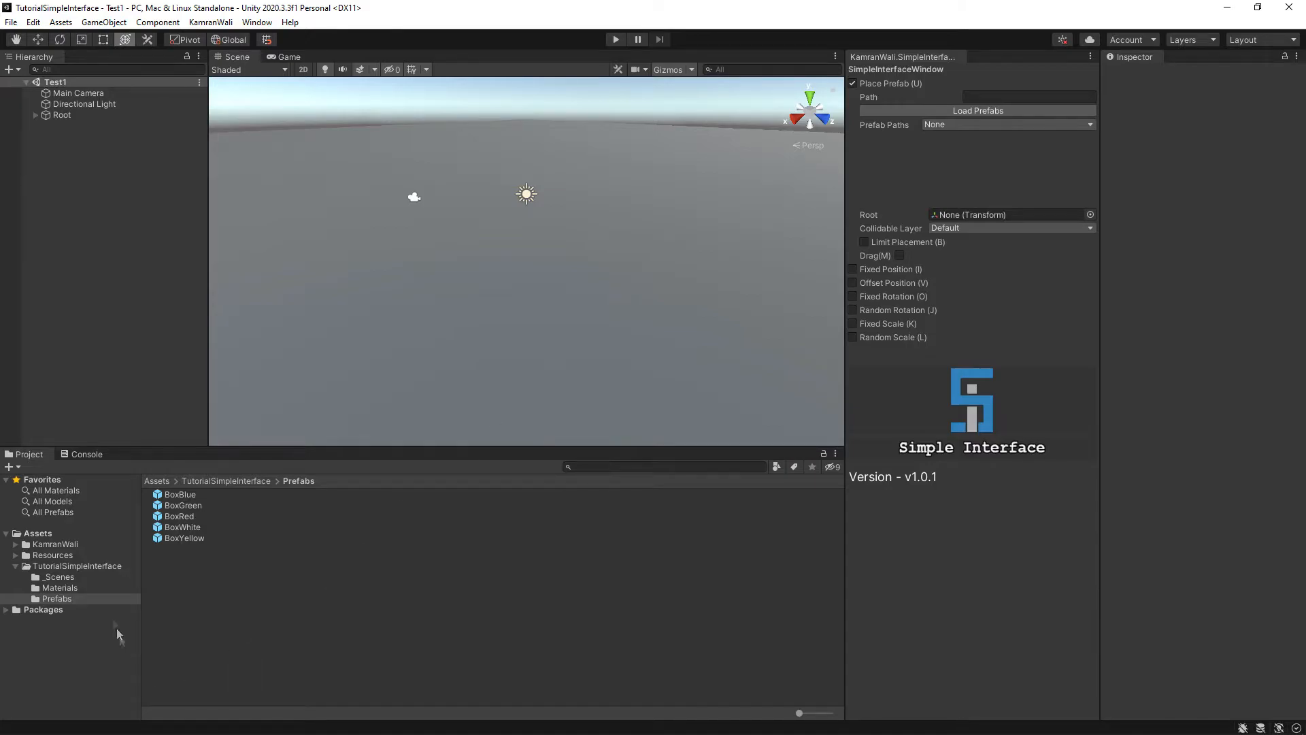
left_click(104, 602)
right_click(550, 637)
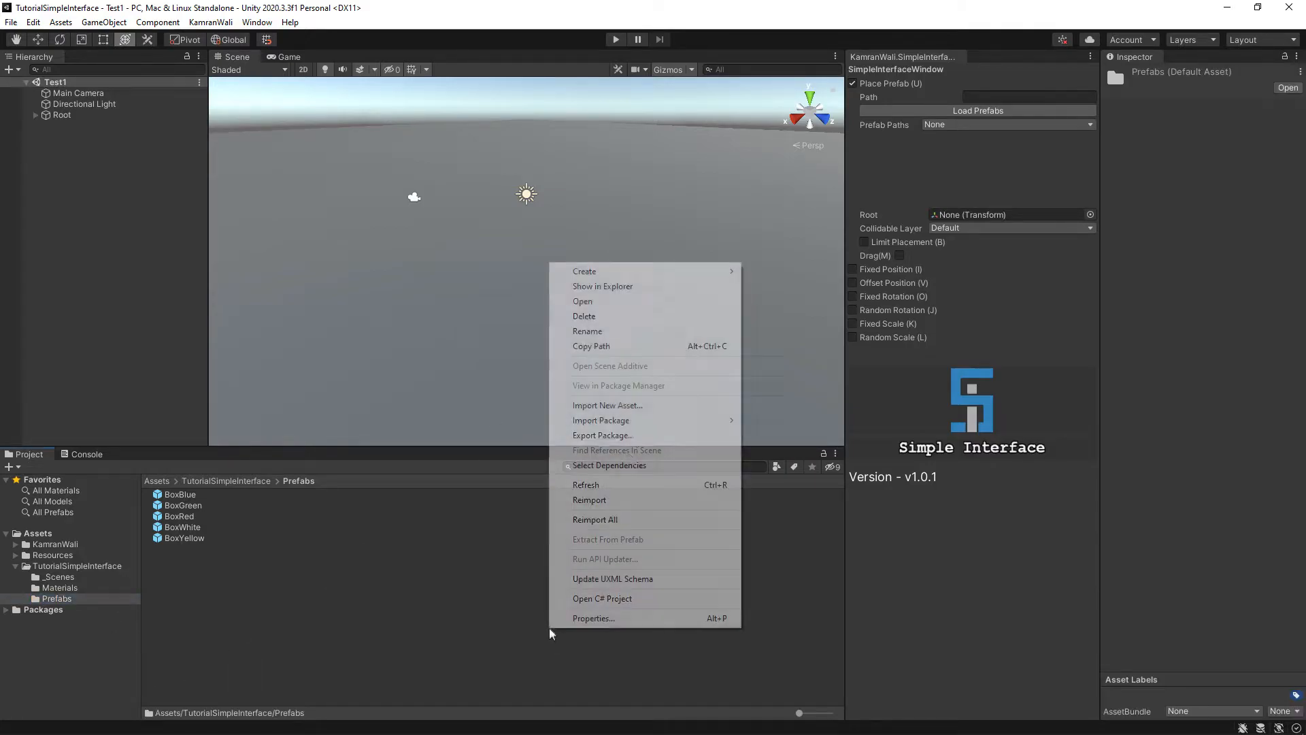
left_click(633, 346)
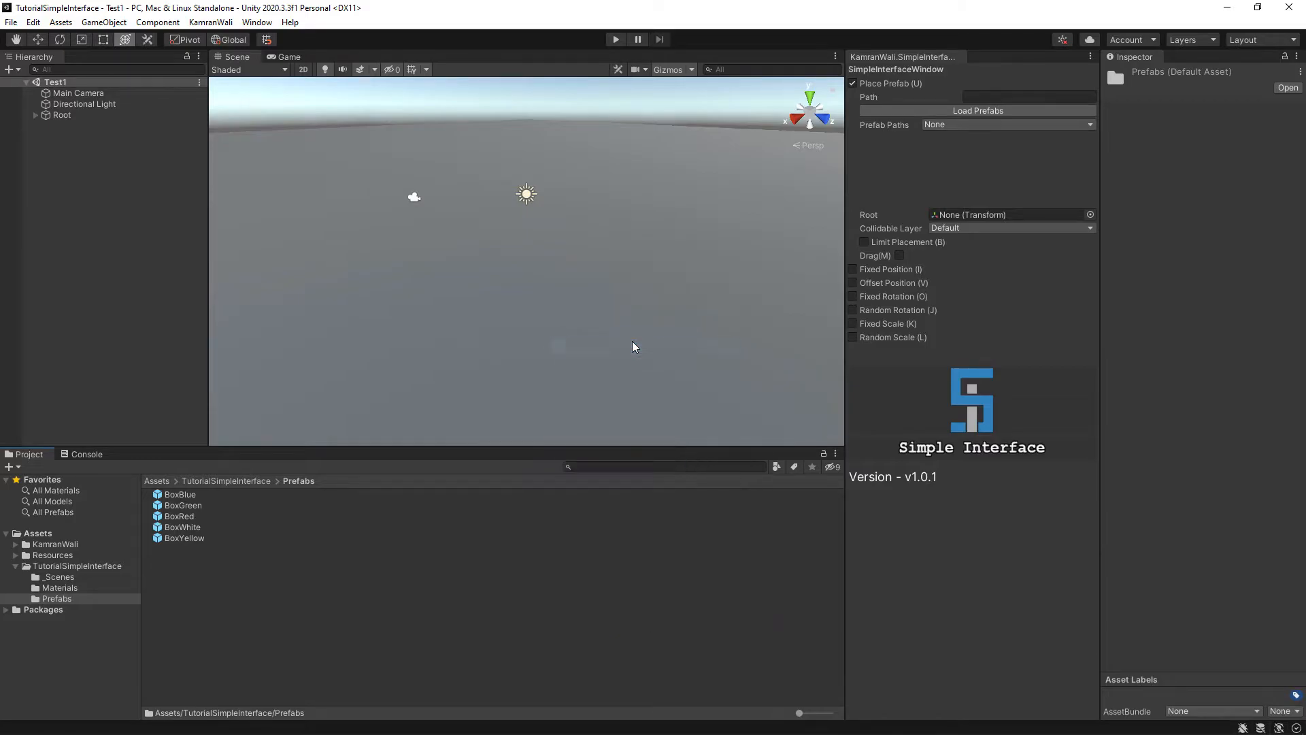
right_click(982, 99)
left_click(997, 133)
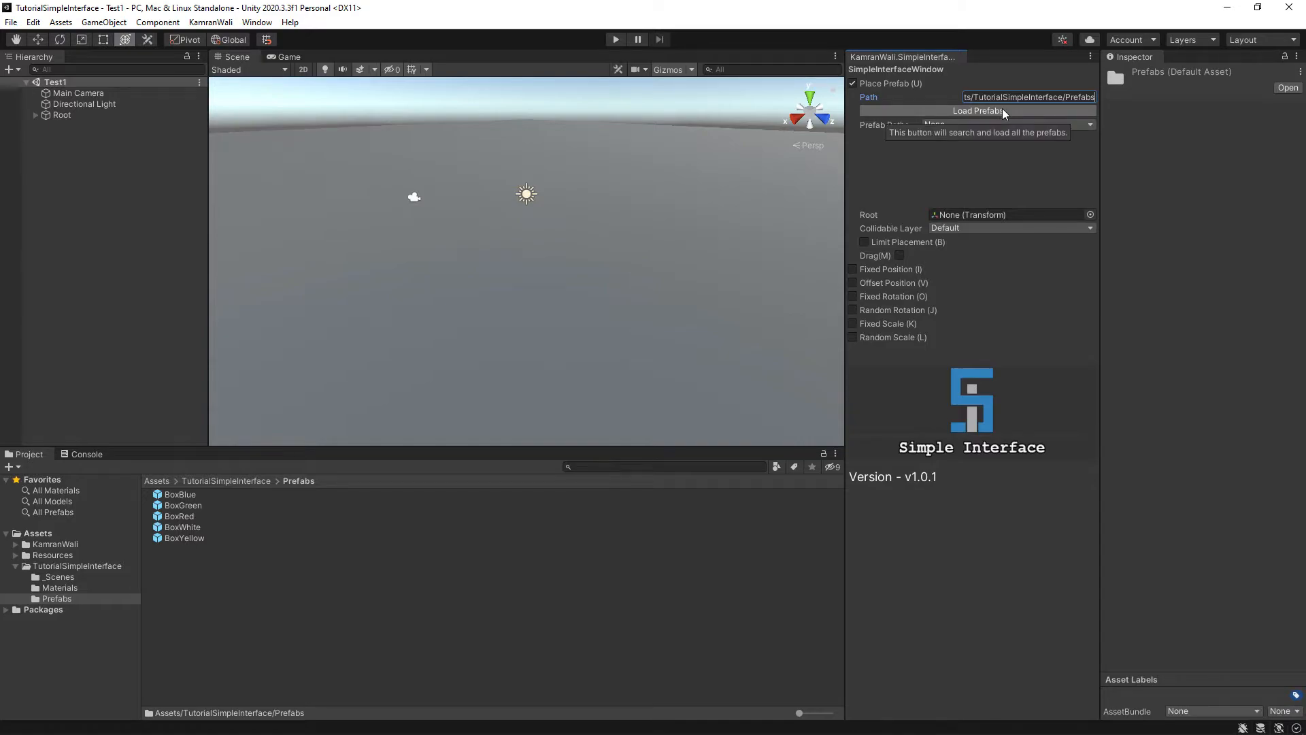
left_click(1004, 111)
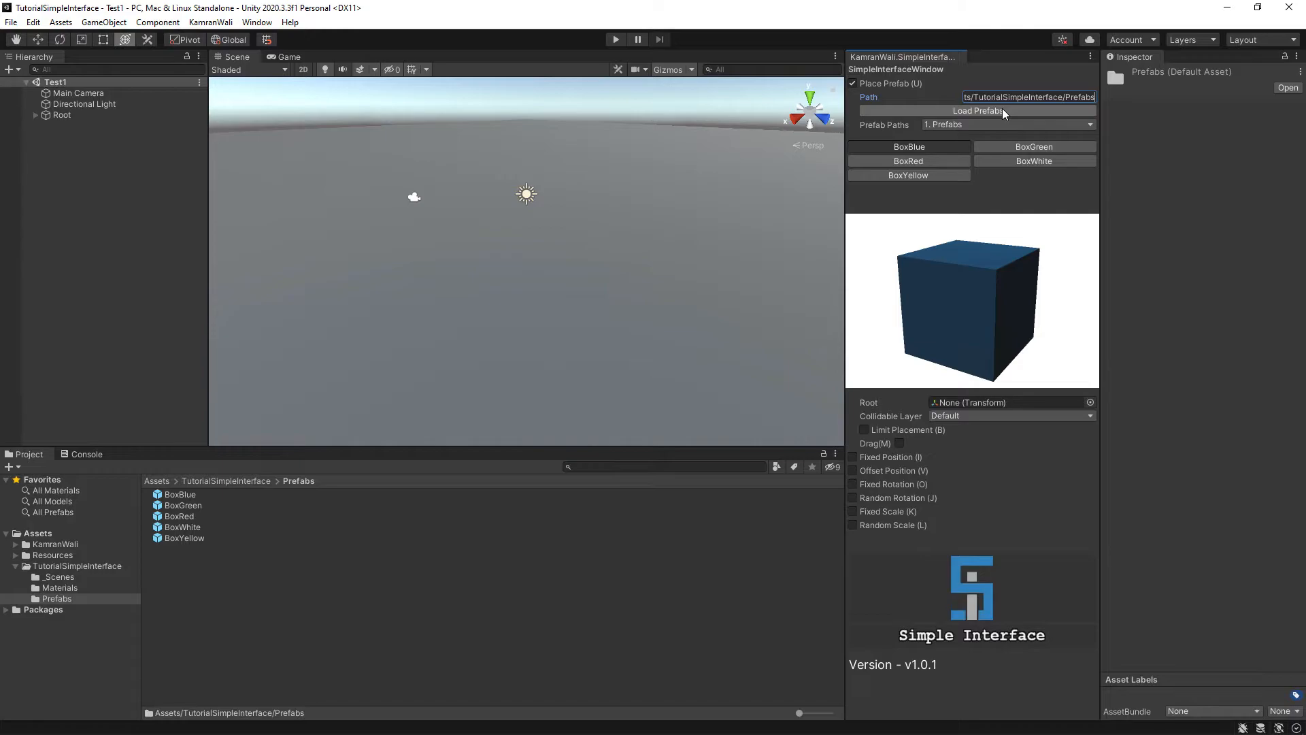
Step: Preview the BoxGreen, BoxRed, BoxWhite, BoxYellow and BoxBlue prefabs of the Prefabs path, and rotate the BoxBlue preview
left_click(1065, 126)
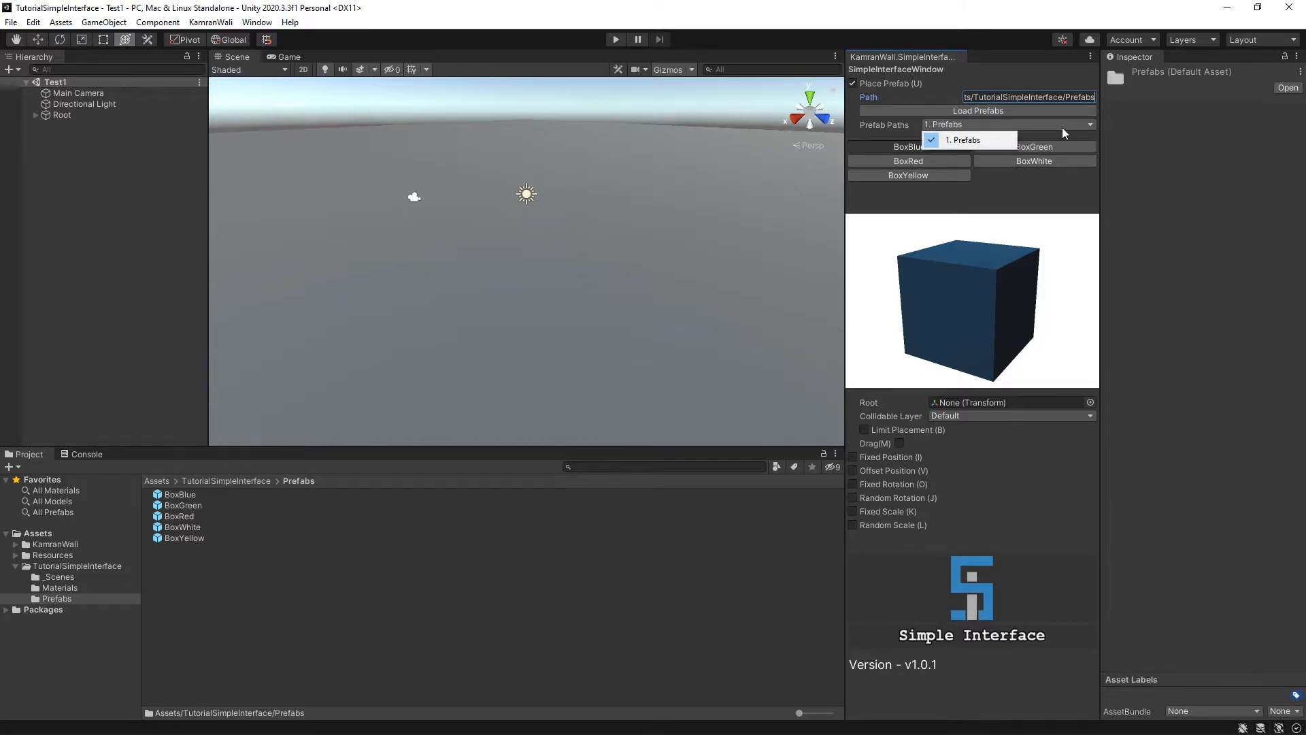
left_click(1012, 142)
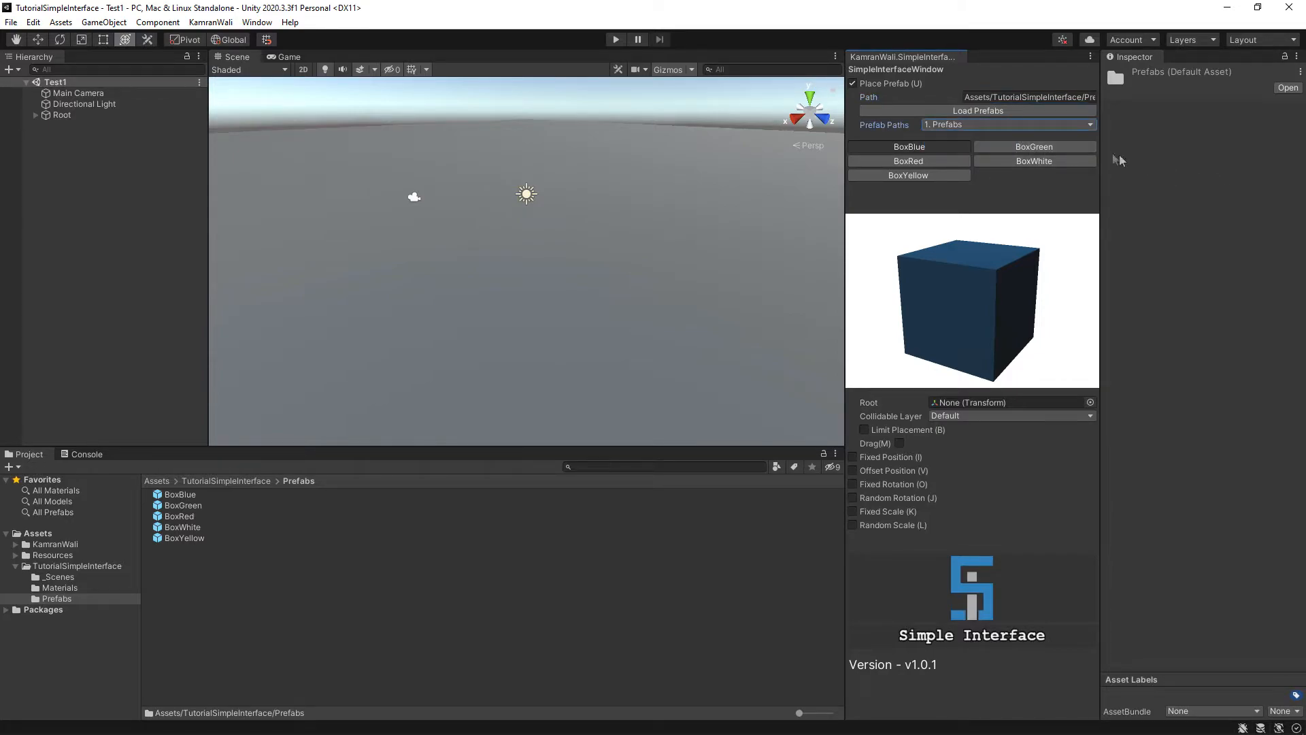
left_click(1075, 150)
left_click(908, 161)
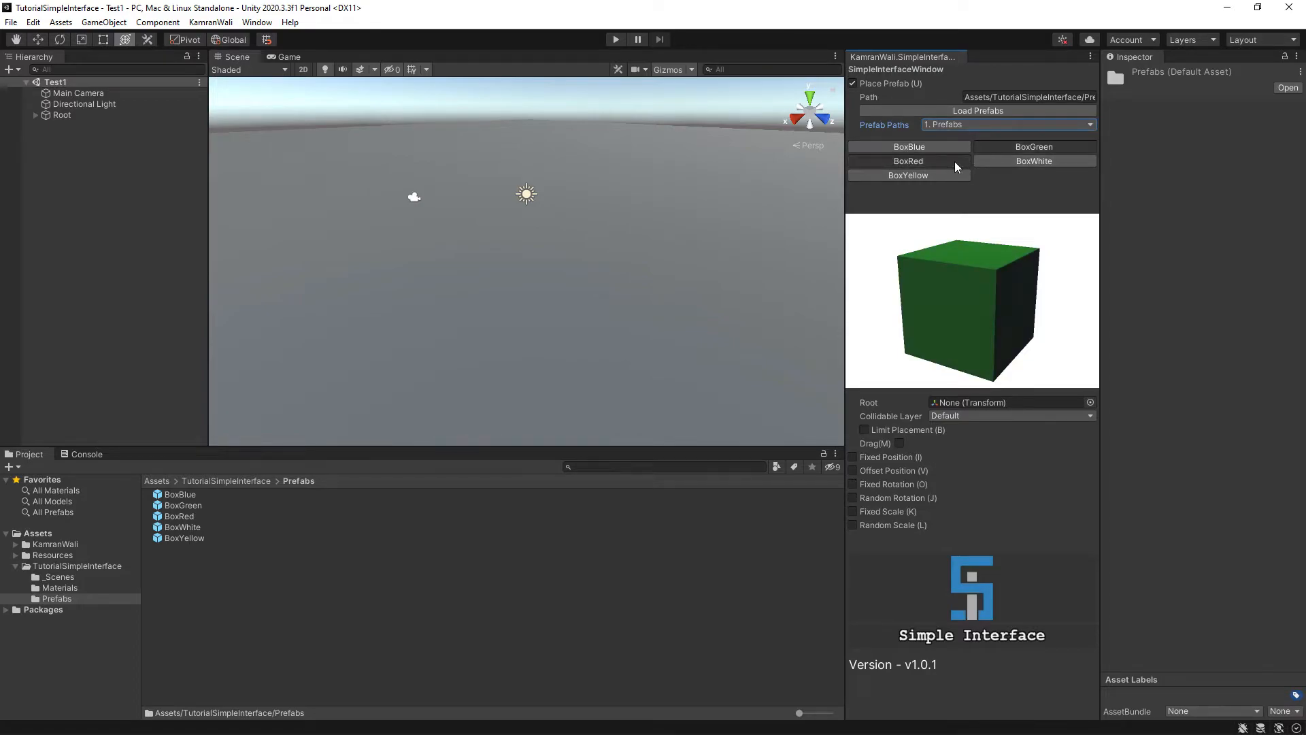
left_click(999, 163)
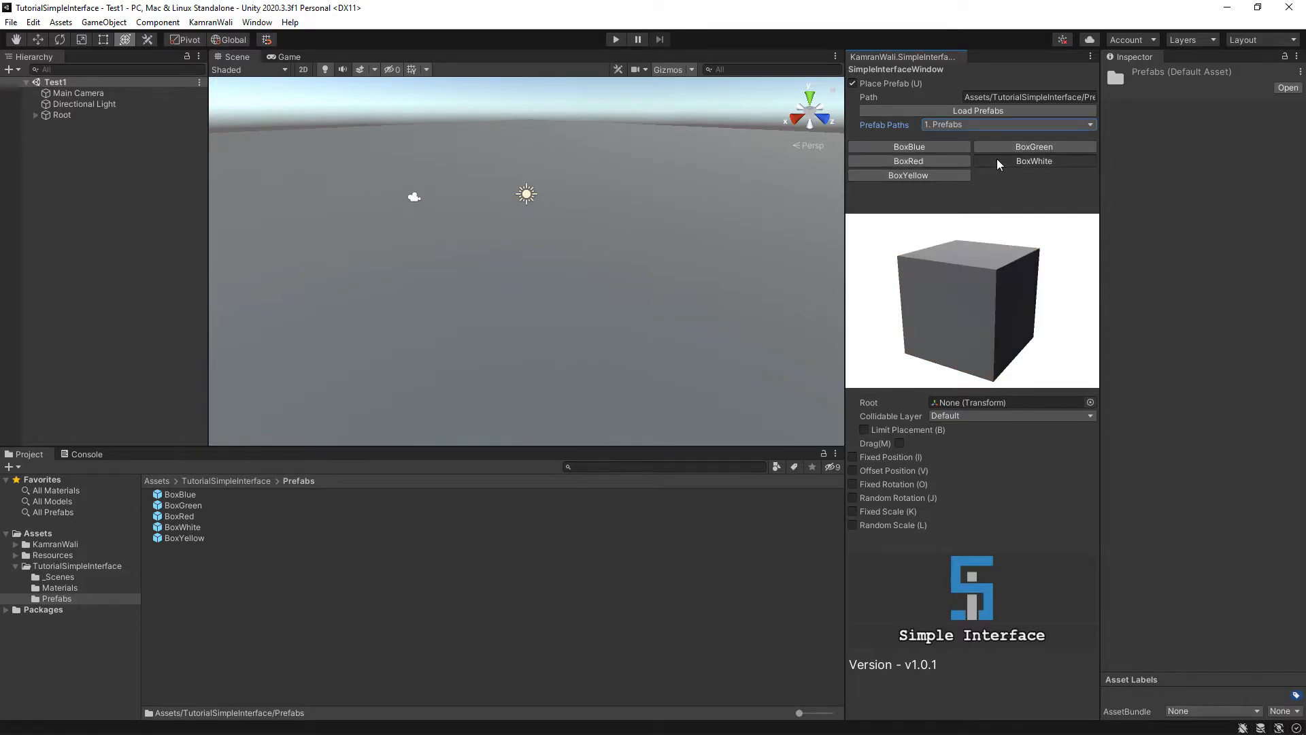
left_click(962, 175)
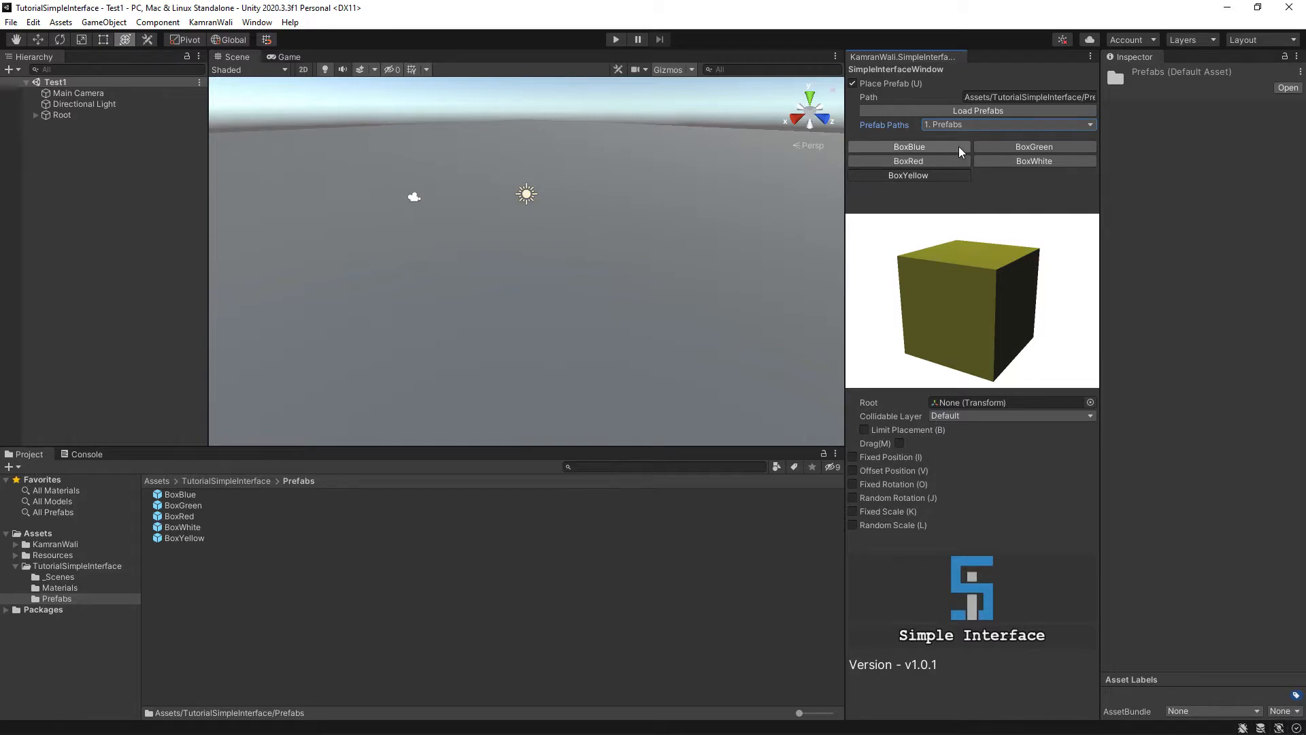
left_click(962, 149)
mouse_move(959, 299)
left_mouse_down()
mouse_move(1031, 320)
mouse_move(1060, 276)
mouse_move(987, 262)
mouse_move(936, 277)
mouse_move(979, 320)
mouse_move(968, 304)
left_mouse_up()
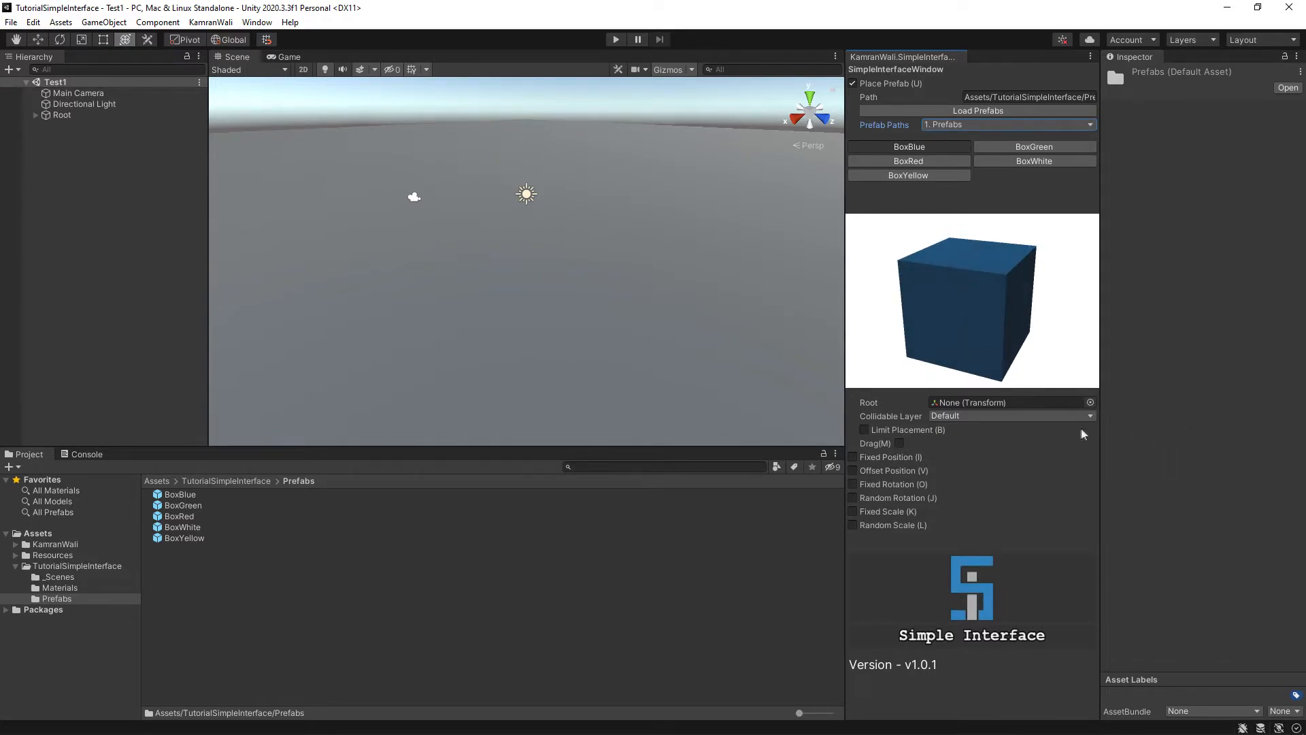
Step: Set the collidable layer for prefab placement to Ground
left_click(1059, 416)
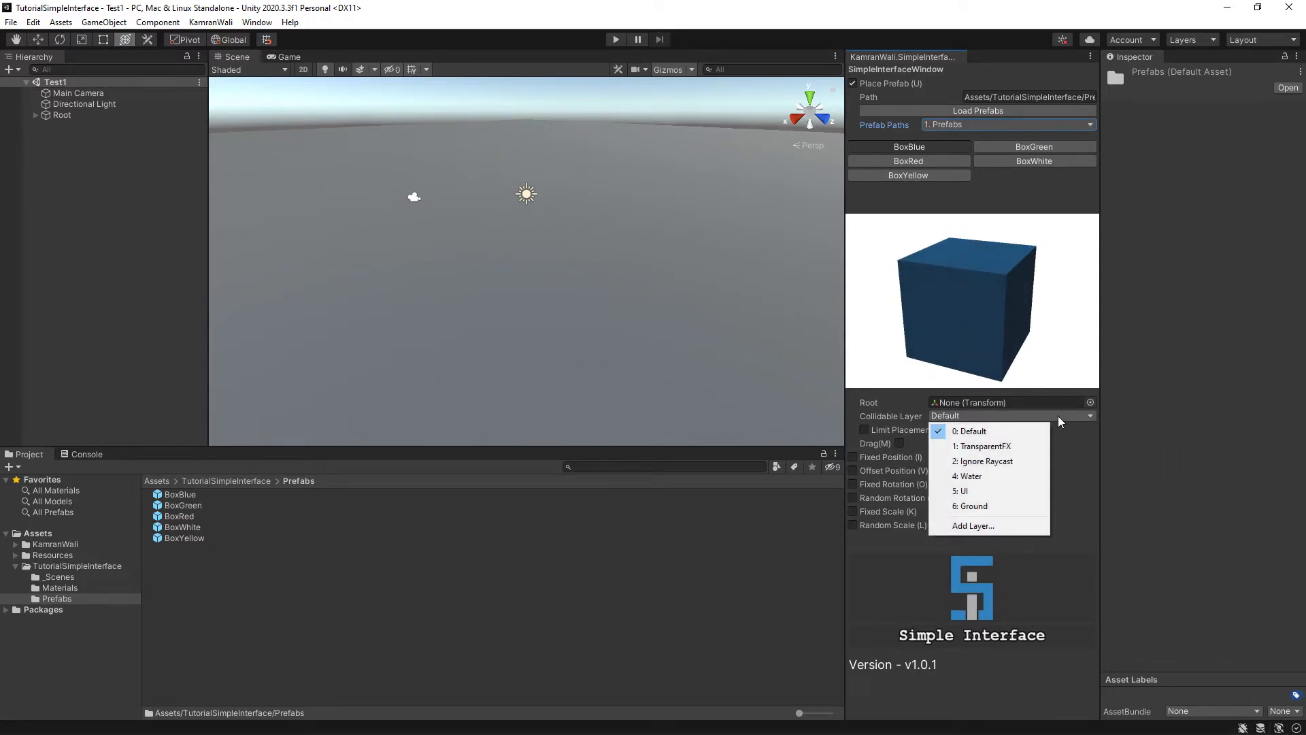
left_click(973, 506)
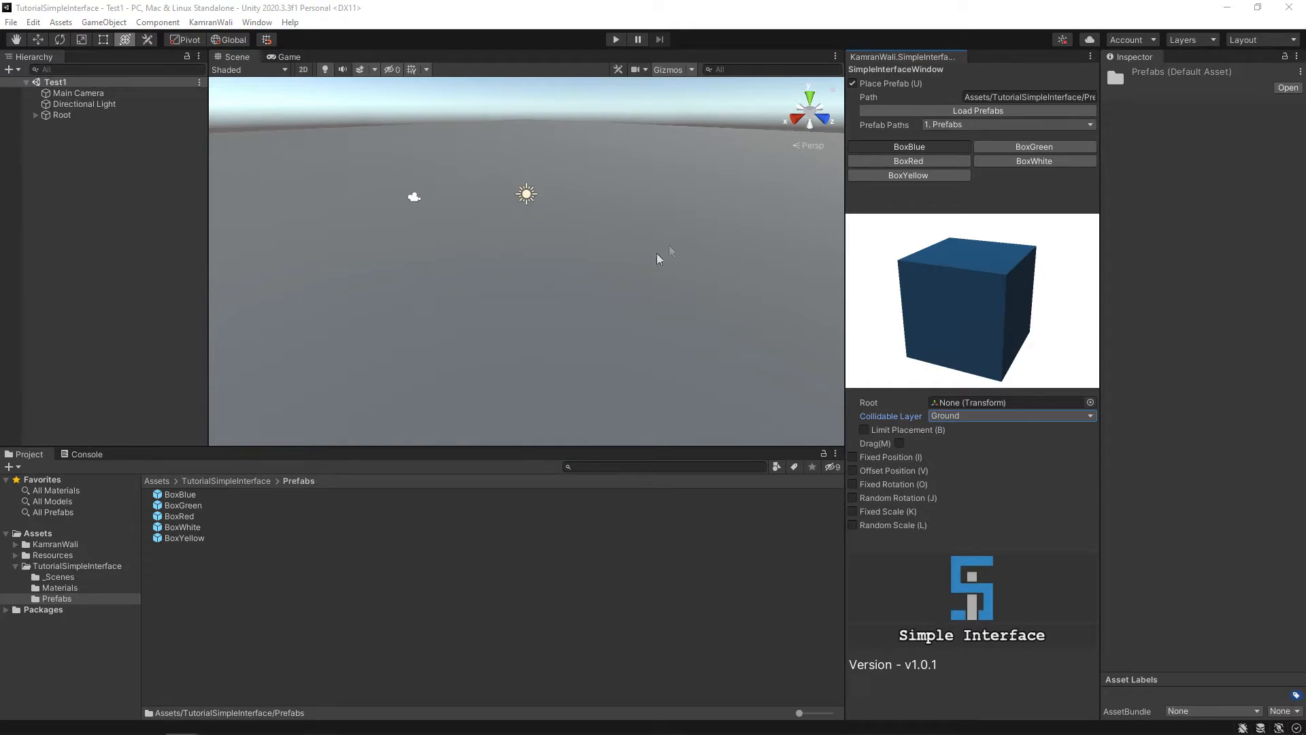
Step: Place five BoxBlue prefabs at different spots on the ground plane
left_click(542, 329)
left_click(671, 280)
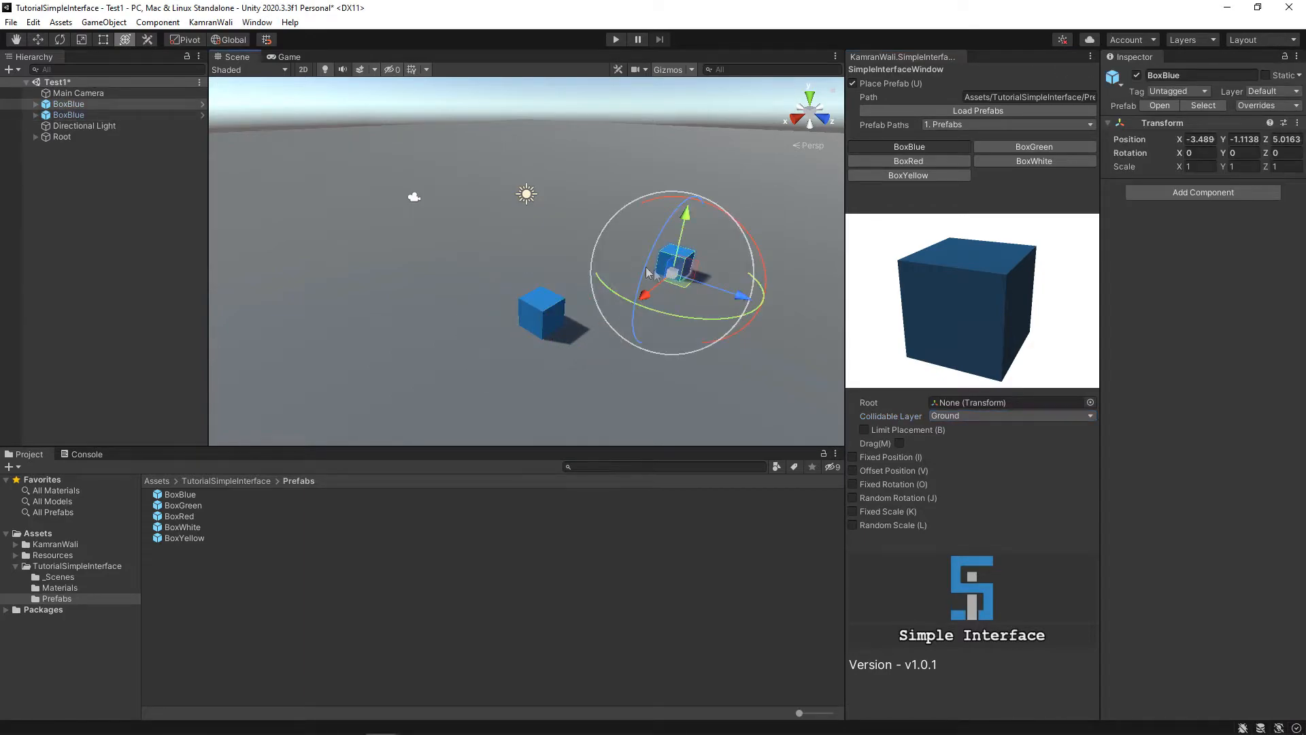
left_click(512, 226)
left_click(325, 301)
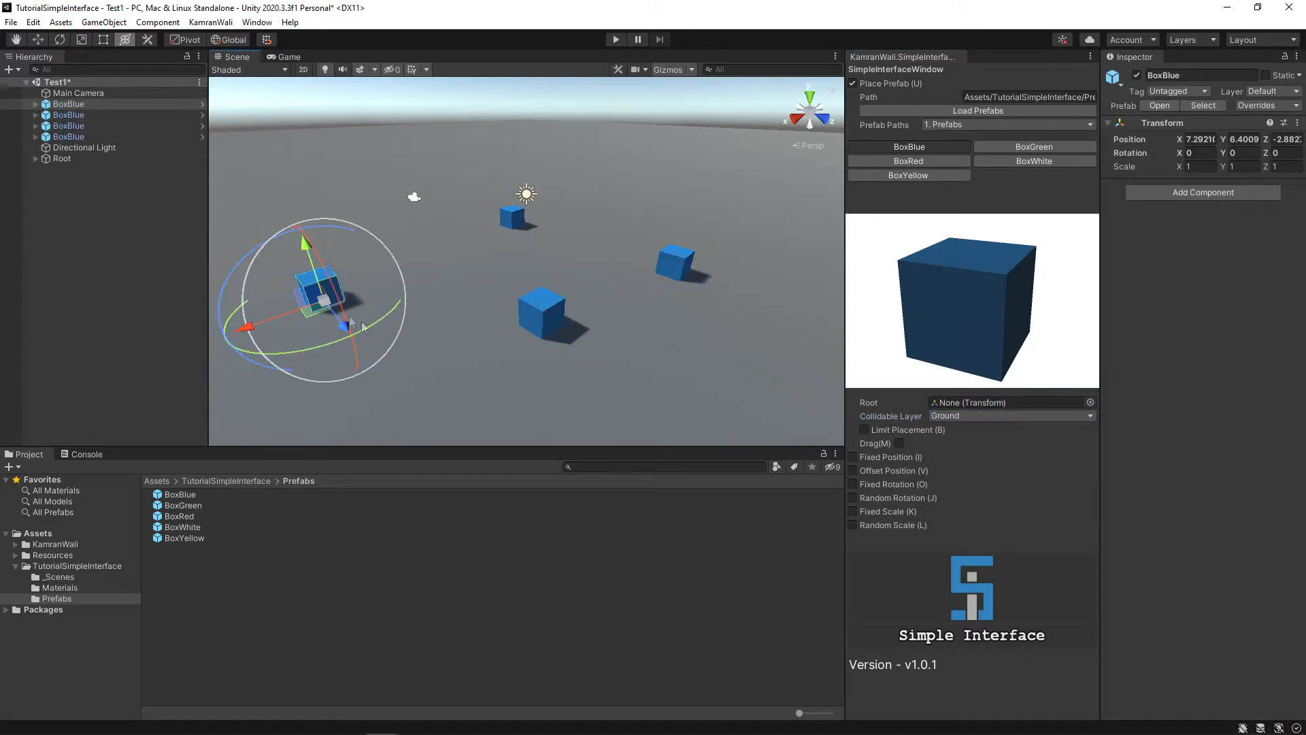
left_click(467, 373)
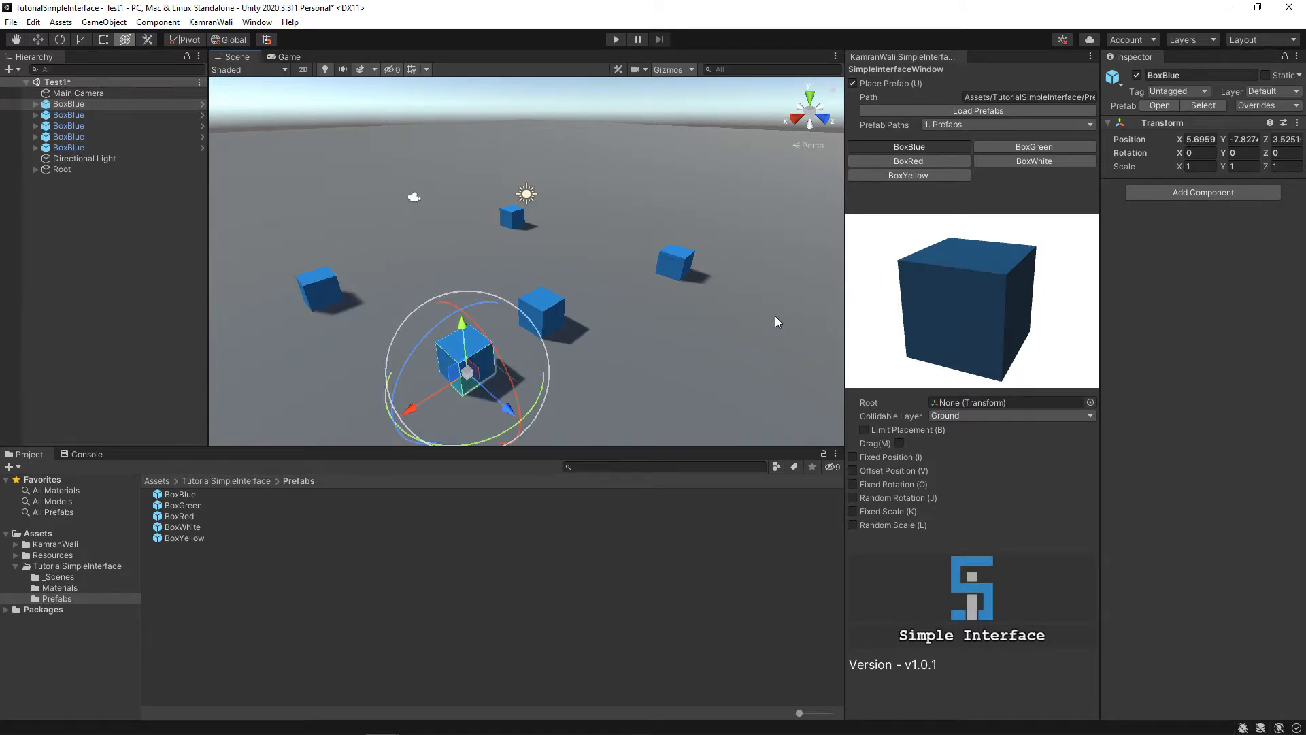
Step: Undo the placement of the five BoxBlue prefabs
key("ctrl+z")
key("ctrl+z")
key("ctrl+z")
key("ctrl+z")
key("ctrl+z")
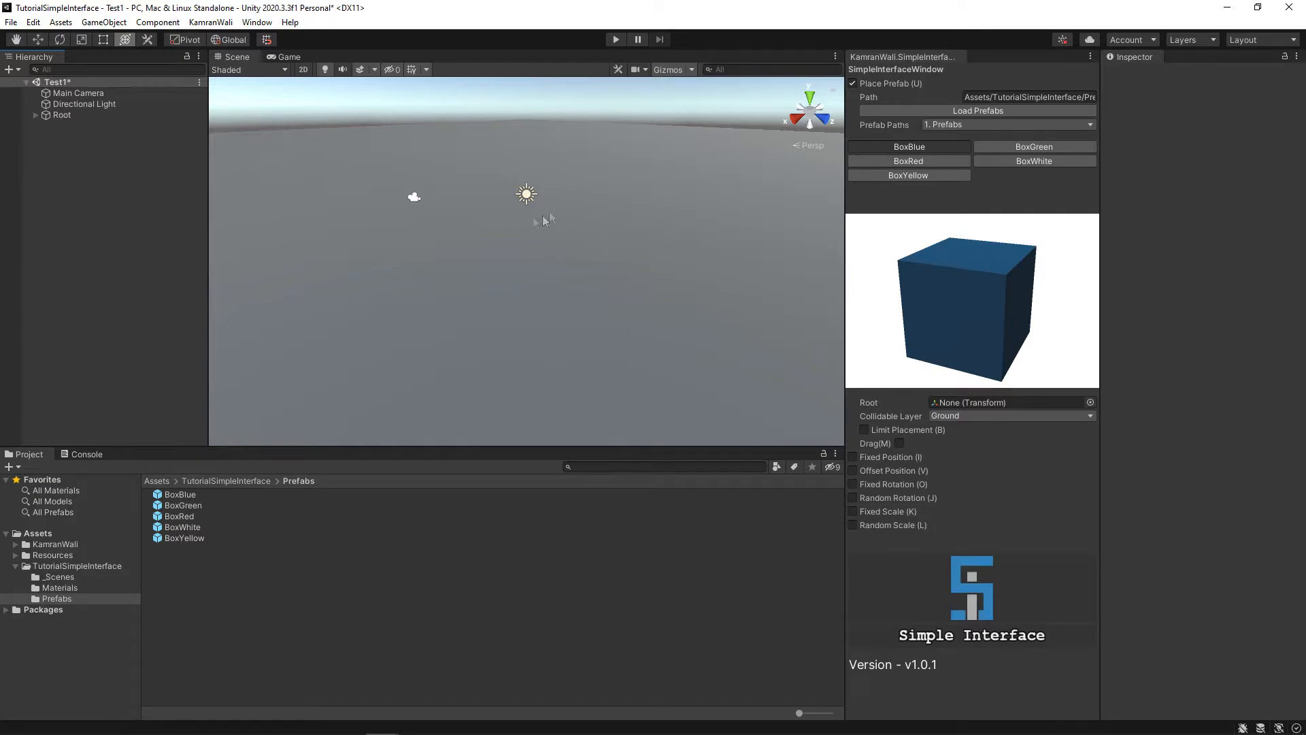
Step: Assign the Root object as placement root and place three BoxBlue prefabs on the ground
left_click_drag(67, 114, 1015, 403)
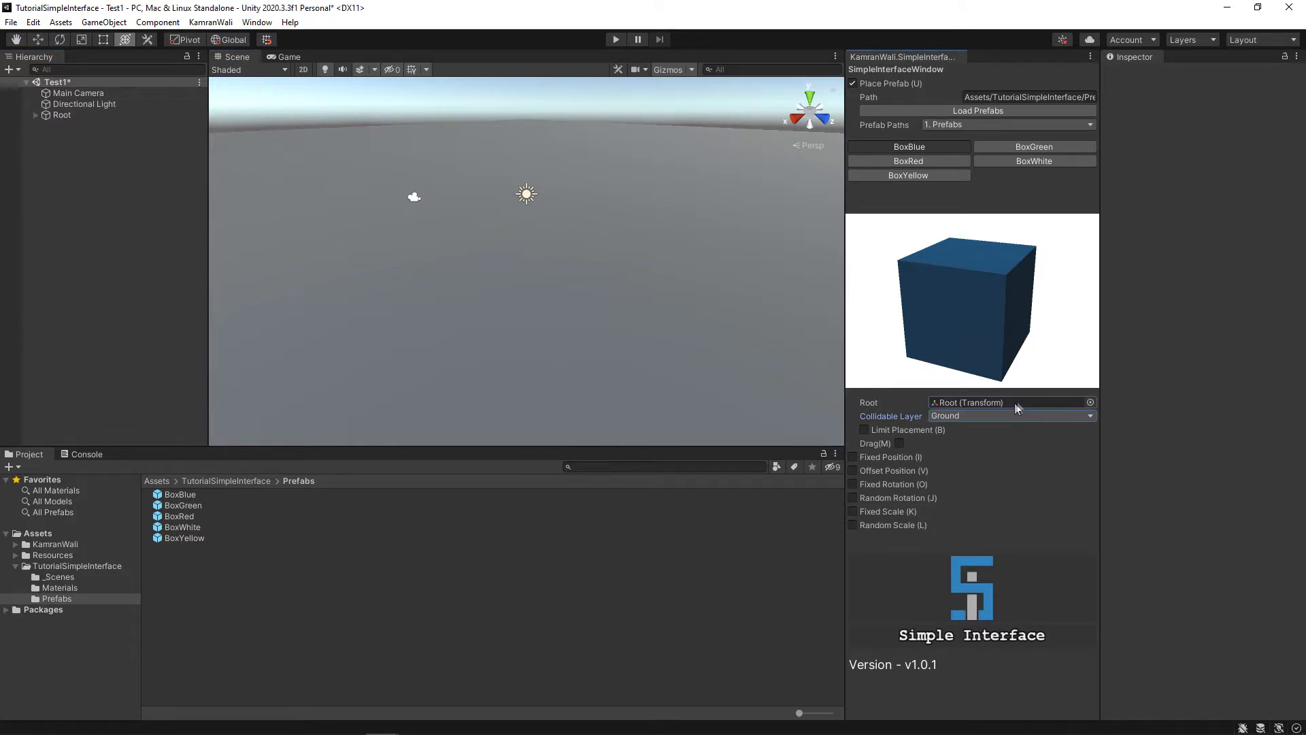
left_click(475, 285)
left_click(656, 345)
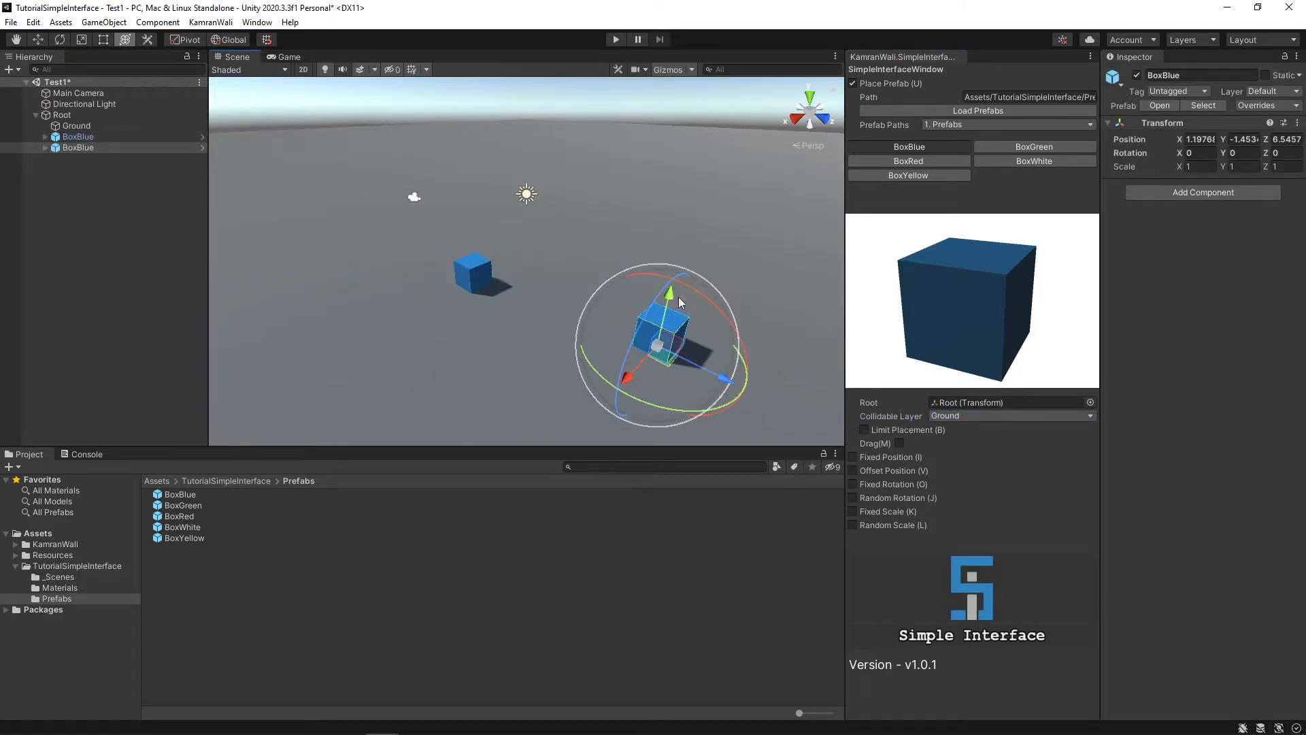
left_click(685, 233)
Step: Choose the BoxGreen prefab and place three of them at different spots on the ground
left_click(1007, 148)
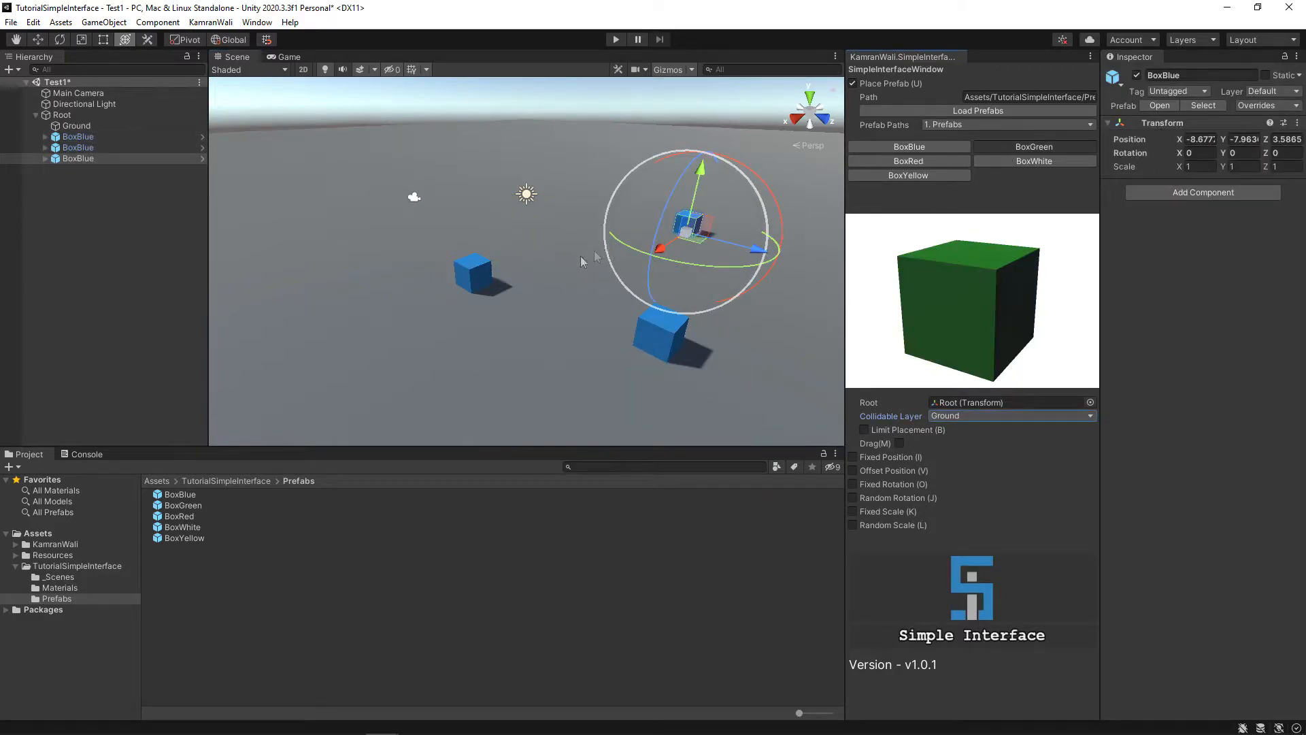
left_click(557, 255)
left_click(391, 369)
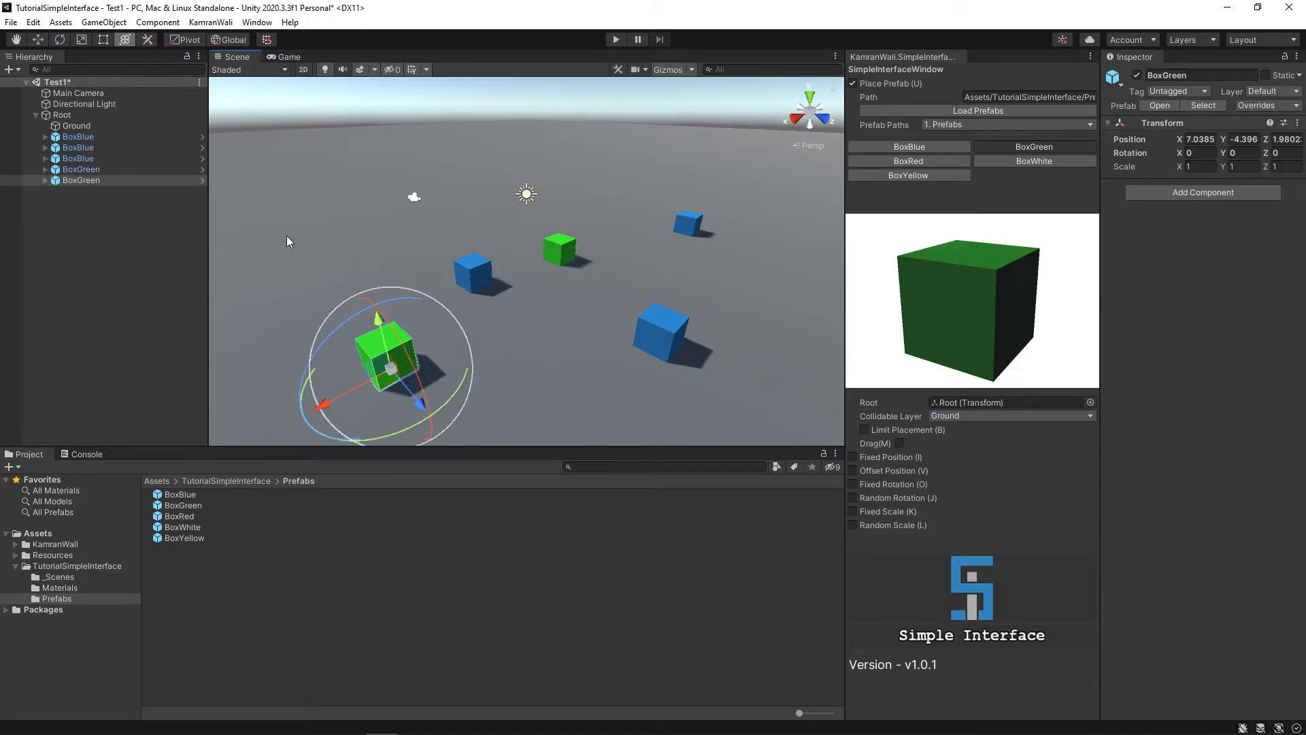
left_click(288, 236)
Step: Reset the placement root to None and place four BoxGreen prefabs at different spots on the ground
left_click(1091, 403)
double_click(891, 435)
left_click(545, 344)
left_click(629, 246)
left_click(449, 212)
left_click(363, 286)
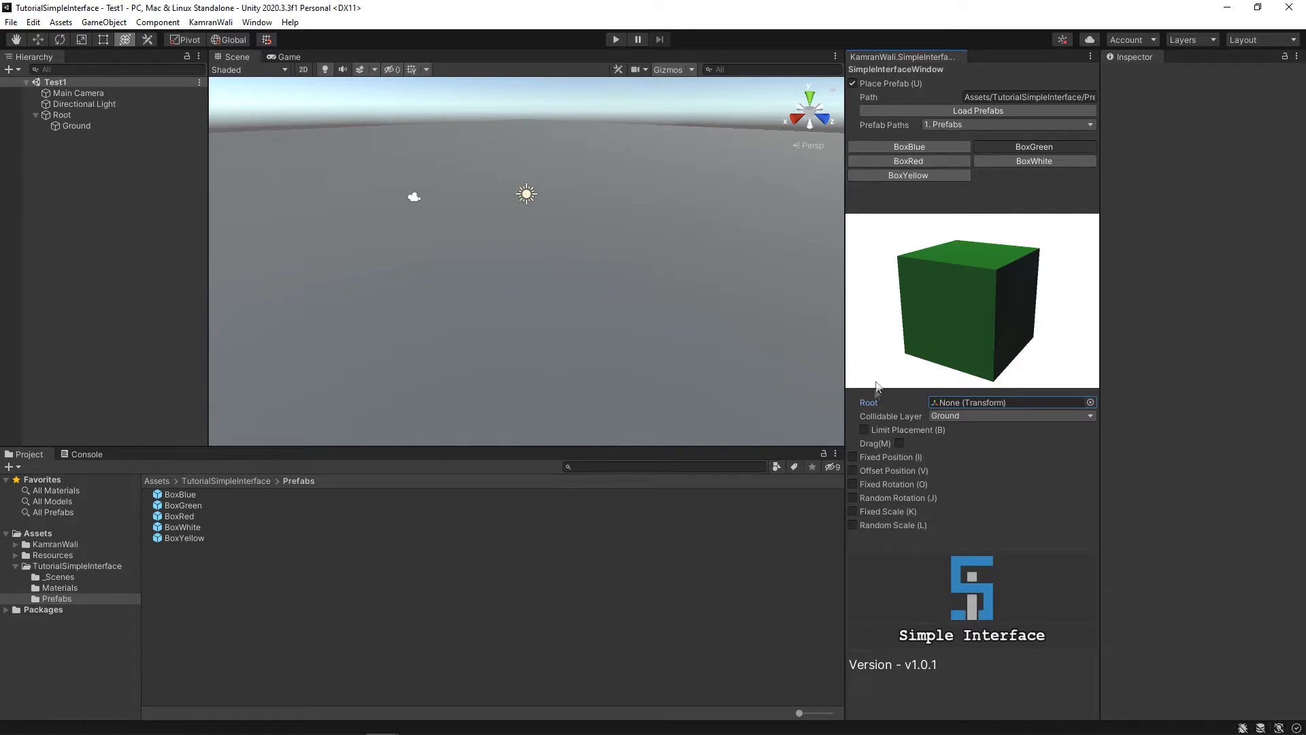
Step: Enable Drag to paint three trails of BoxRed prefabs across the ground, and turn Drag off again
left_click(899, 444)
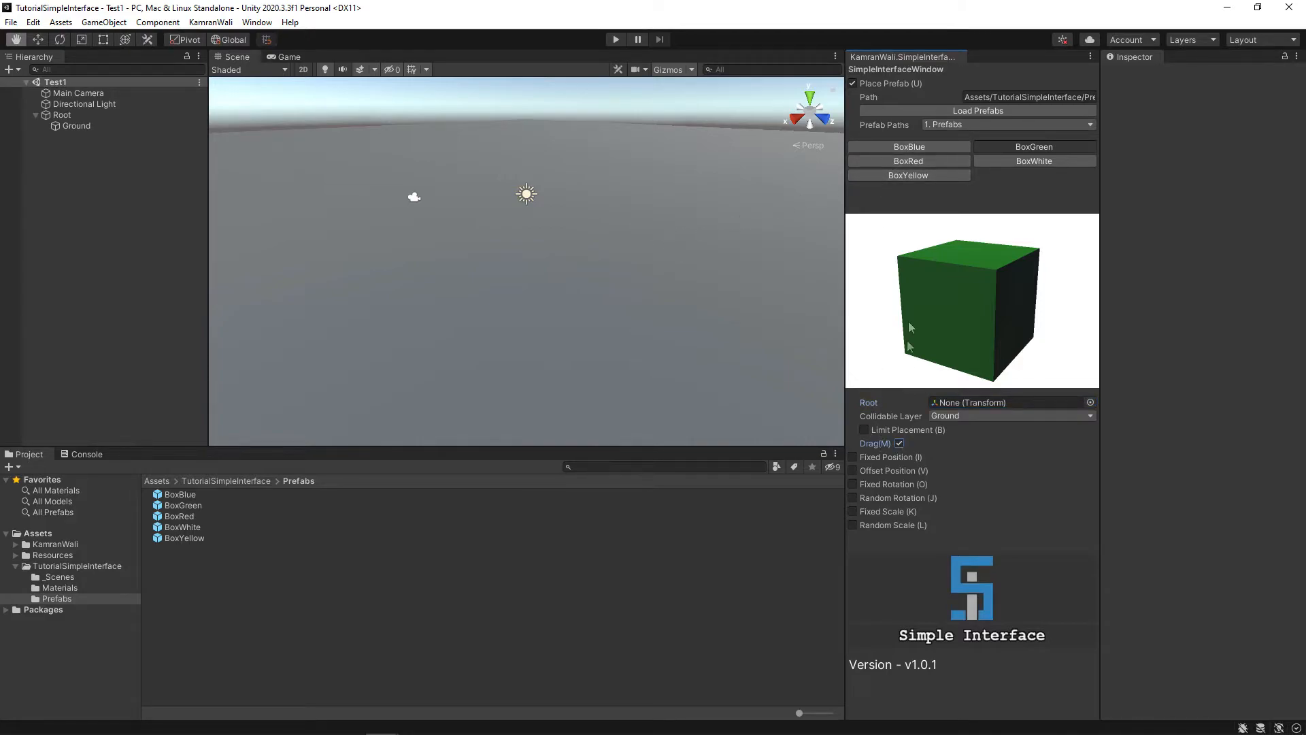
left_click(912, 165)
mouse_move(470, 244)
left_mouse_down()
mouse_move(440, 350)
mouse_move(726, 243)
mouse_move(708, 355)
left_mouse_up()
mouse_move(559, 228)
left_mouse_down()
mouse_move(647, 370)
mouse_move(415, 427)
left_mouse_up()
left_click_drag(338, 286, 707, 391)
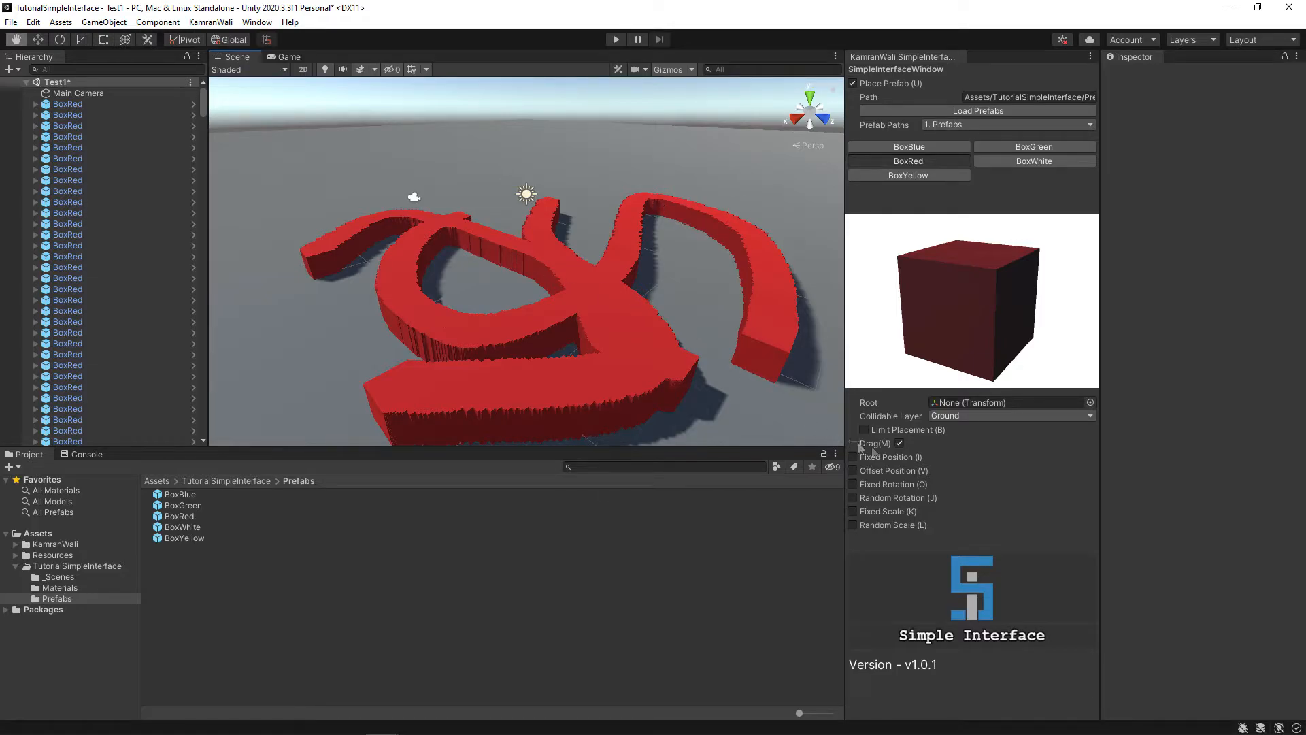
left_click(899, 443)
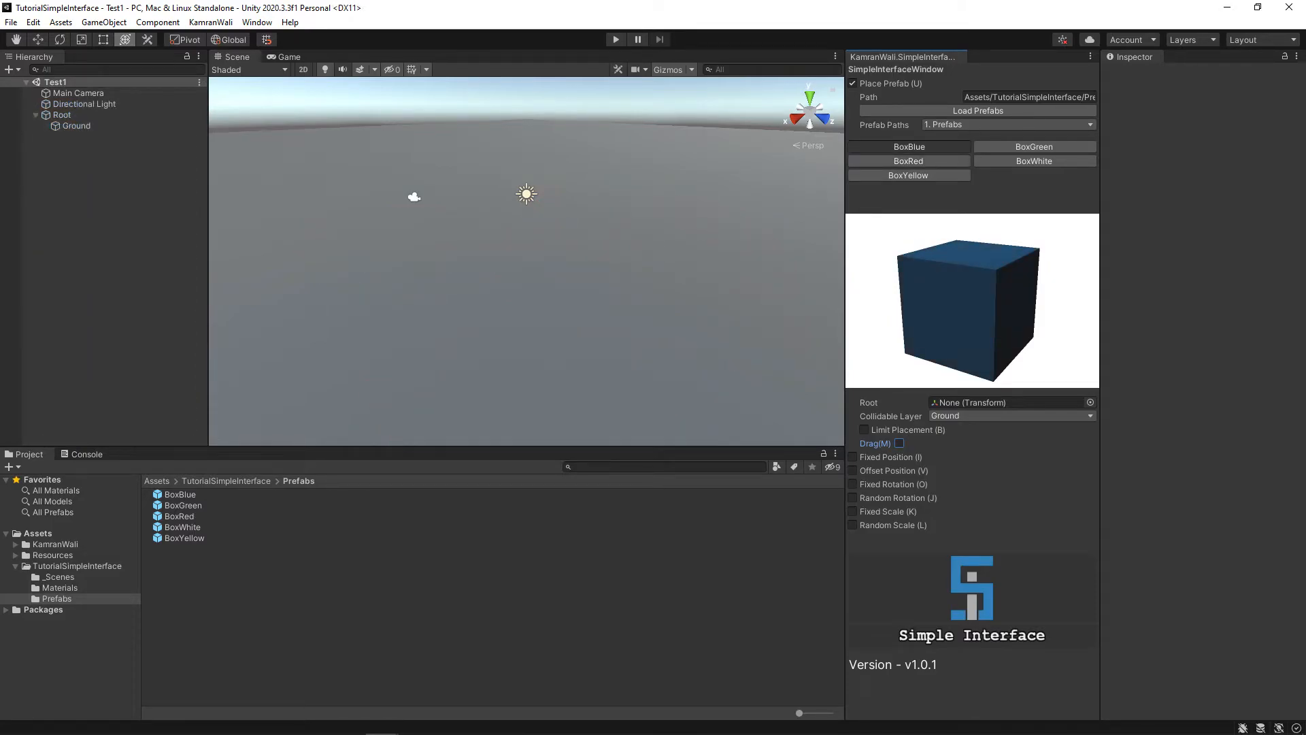
Step: Enable Limit Placement with a maximum of 5 and reset the placement count
left_click(864, 429)
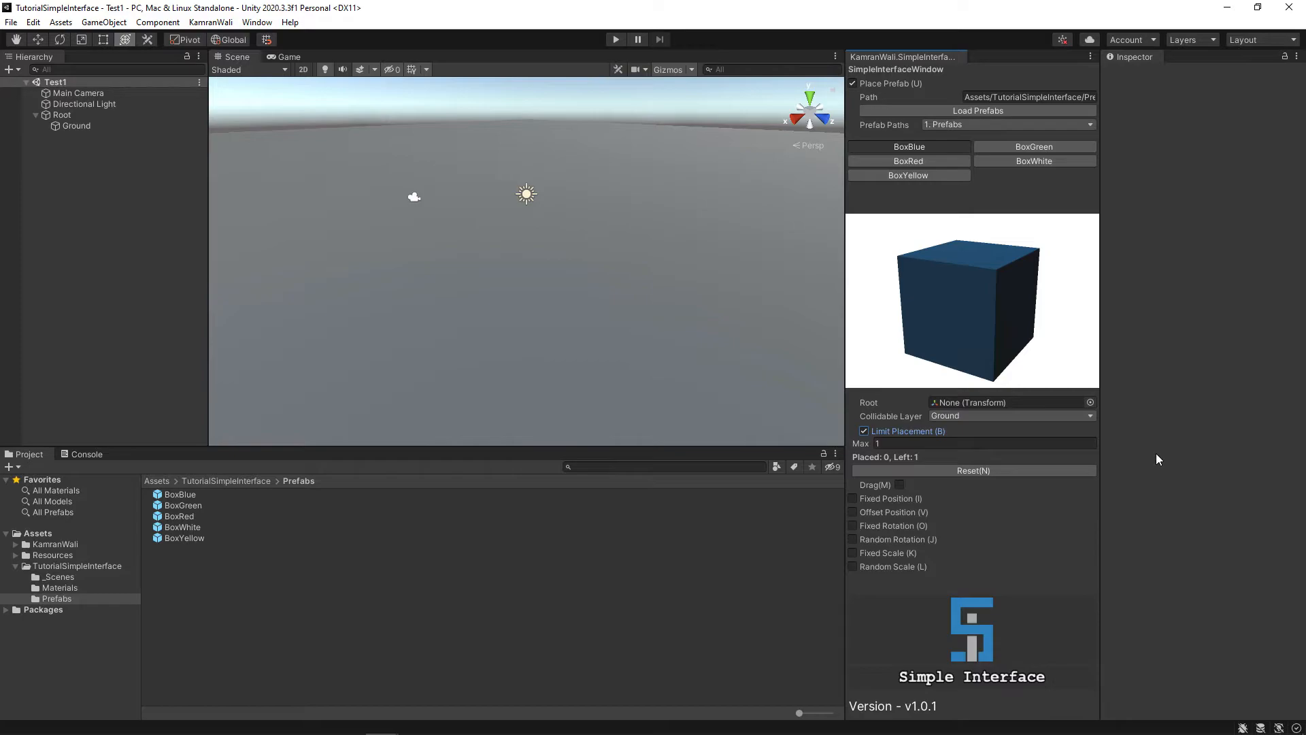
left_click(1097, 445)
type("5")
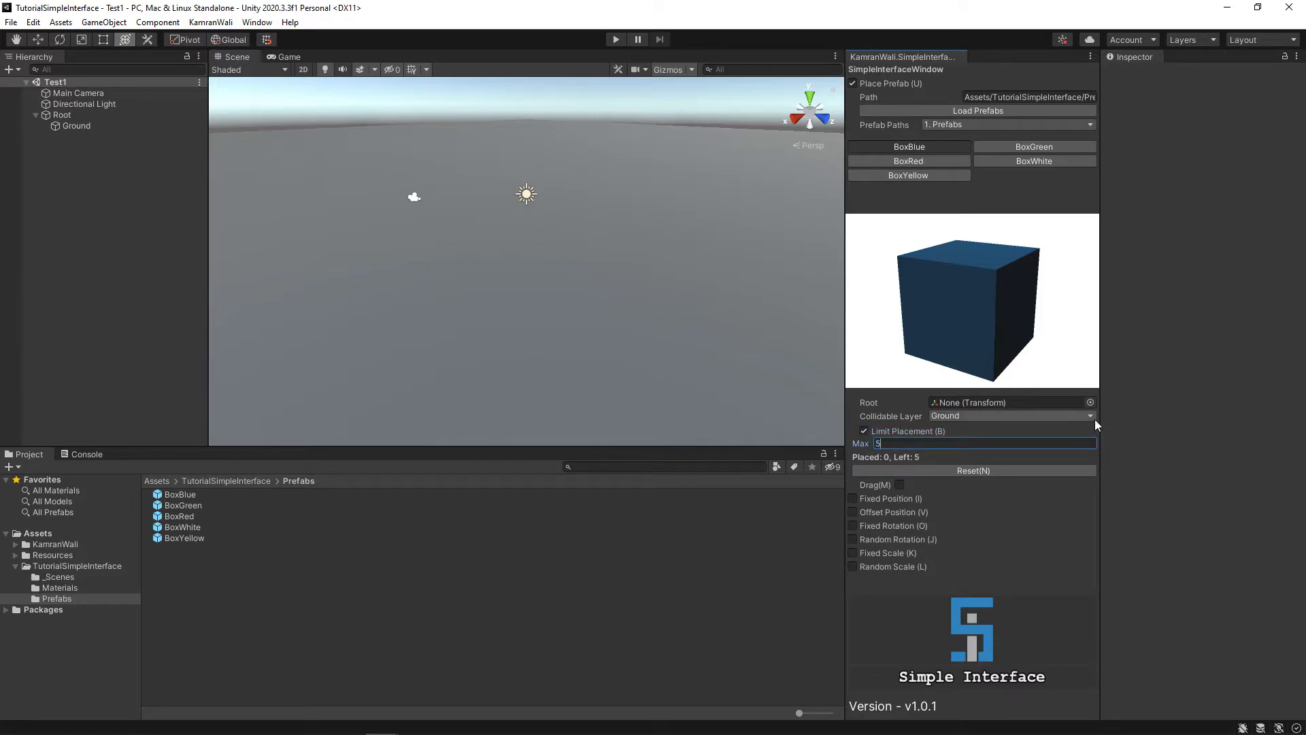
left_click(1056, 471)
Step: Place five BoxBlue prefabs at different spots on the ground and try to place a sixth beyond the limit
left_click(476, 255)
left_click(640, 357)
left_click(696, 234)
left_click(512, 283)
left_click(358, 293)
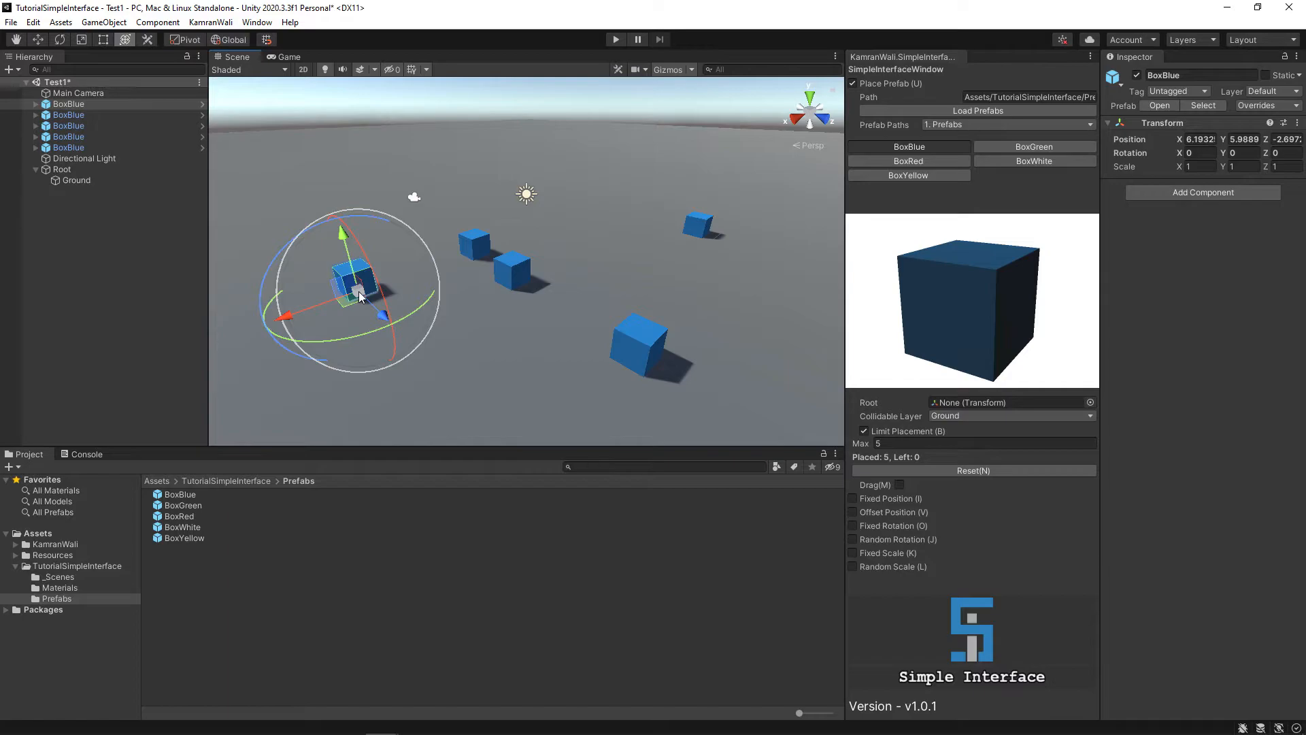
left_click(592, 407)
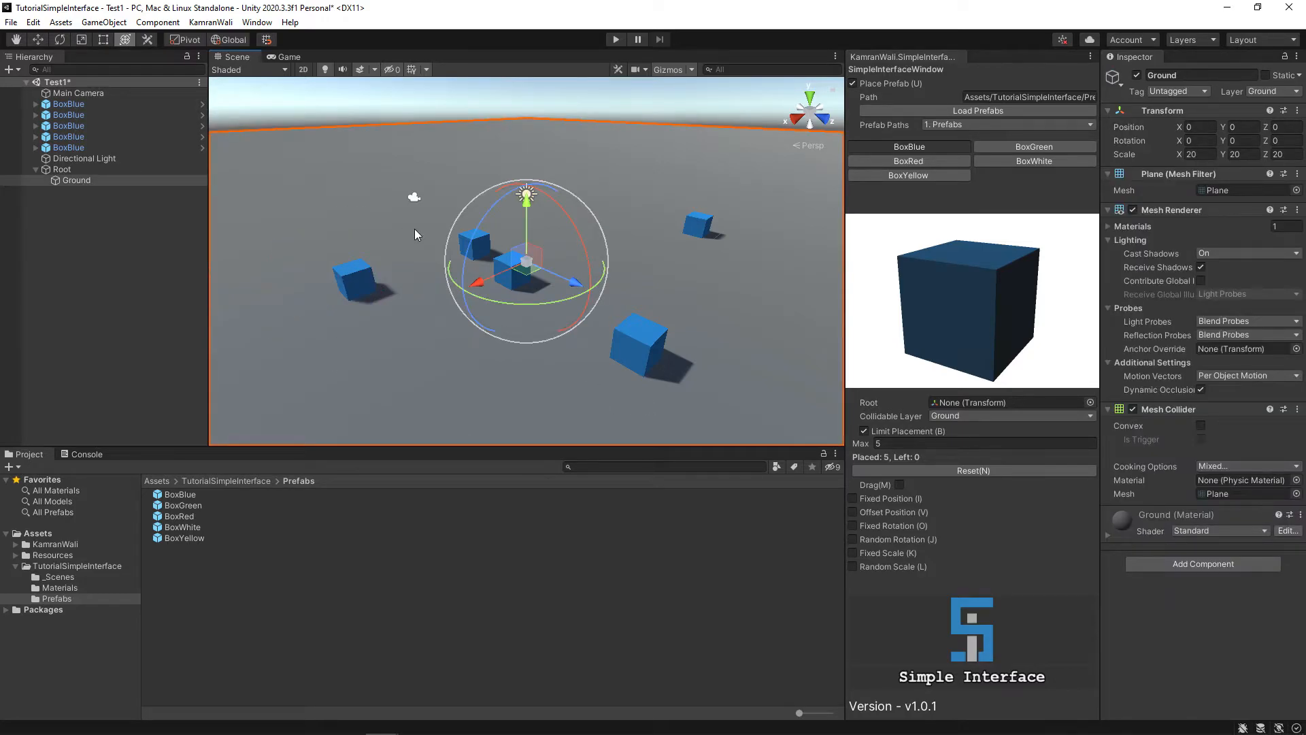
Step: Reset the placement count, place five more BoxBlue prefabs on the ground, and try to exceed the limit again
left_click(977, 469)
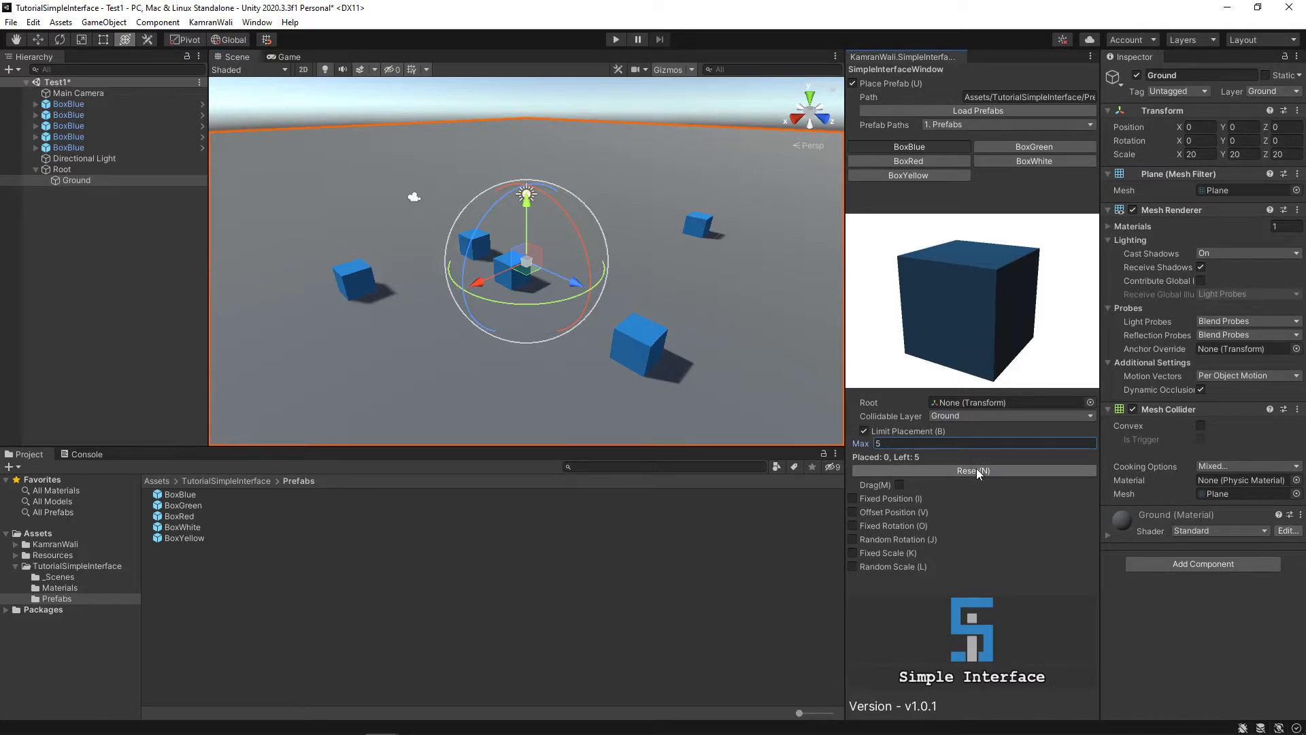
left_click(491, 350)
left_click(675, 279)
left_click(595, 171)
left_click(413, 243)
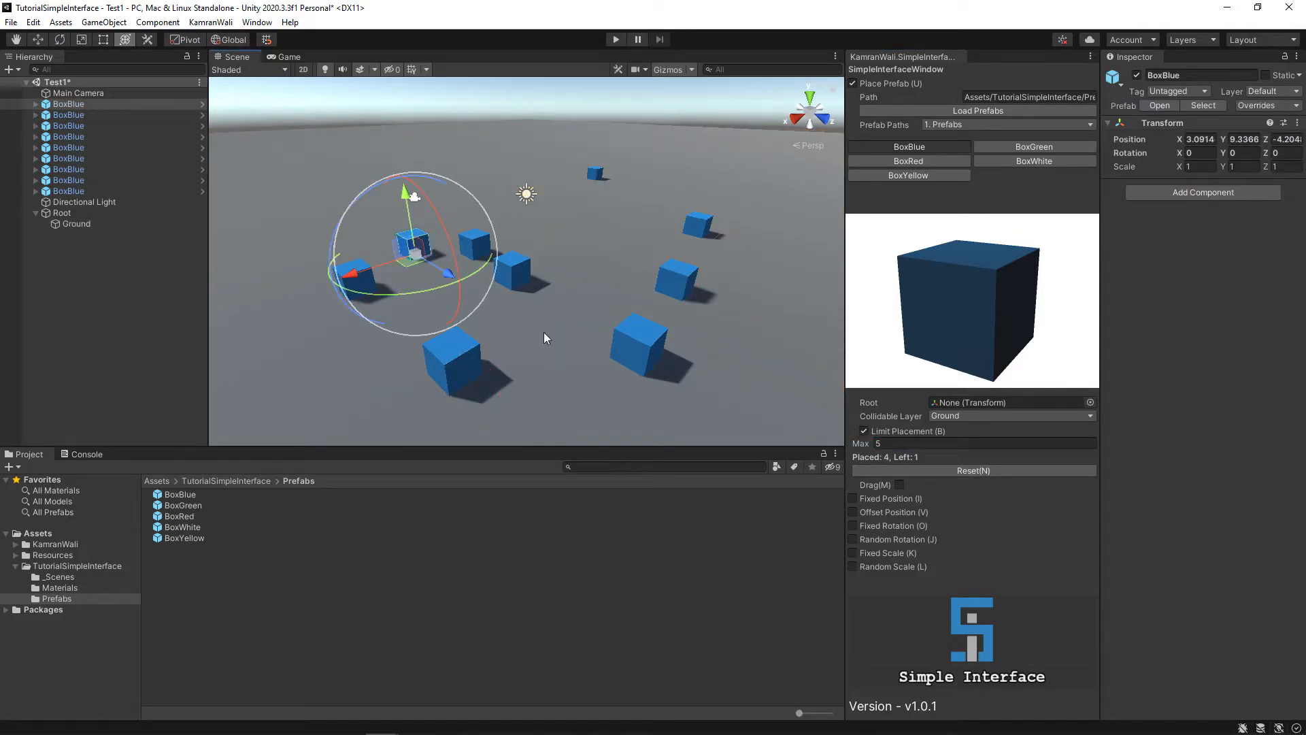
left_click(544, 321)
left_click(619, 243)
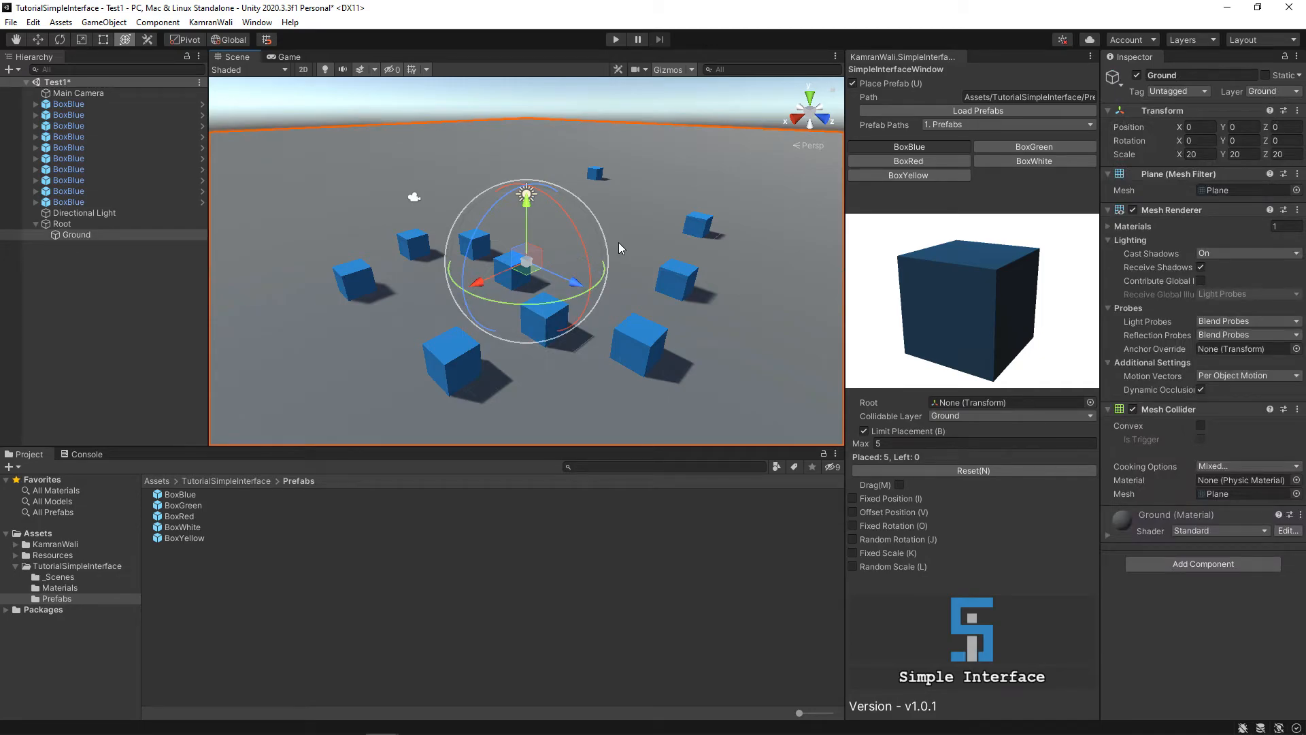
Step: Turn off Limit Placement and undo the placement of all ten BoxBlue prefabs
left_click(865, 432)
key("ctrl+z")
key("ctrl+z")
key("ctrl+z")
key("ctrl+z")
key("ctrl+z")
key("ctrl+z")
key("ctrl+z")
key("ctrl+z")
key("ctrl+z")
key("ctrl+z")
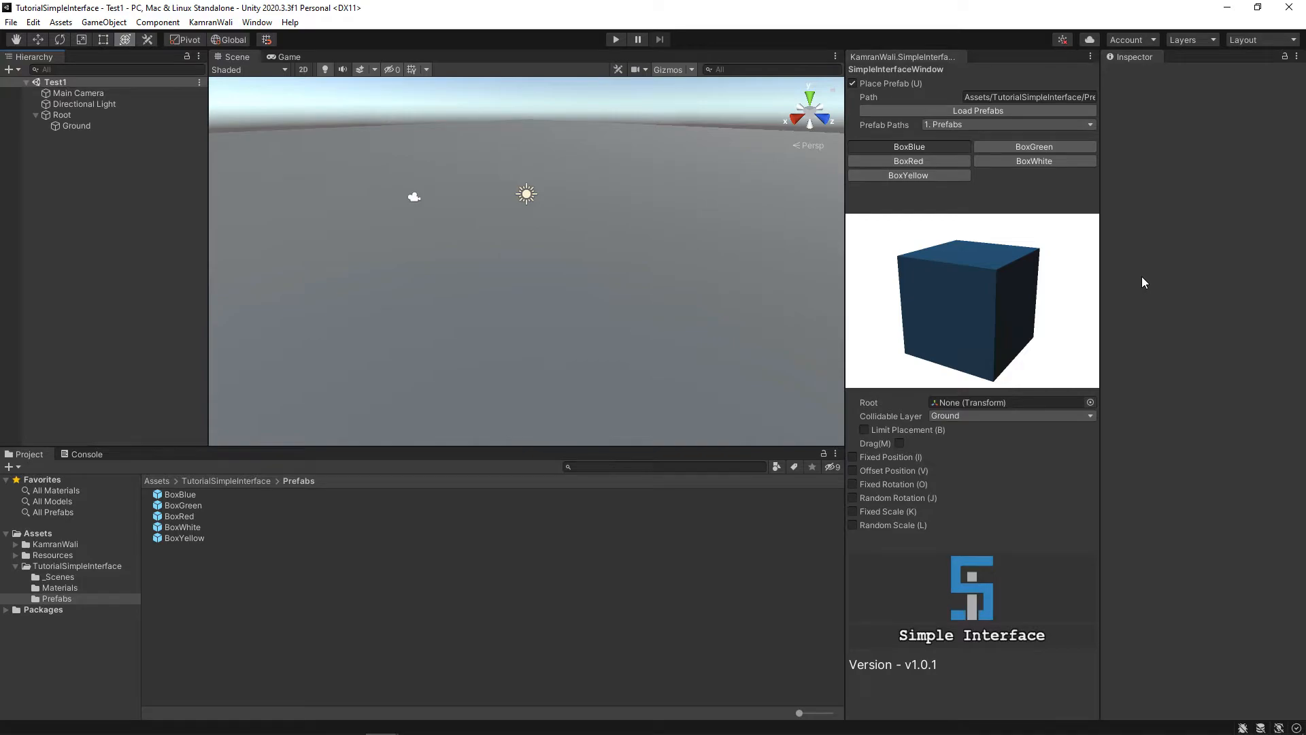
Step: Enable Fixed Position for the X axis and set its value to 10
left_click(853, 457)
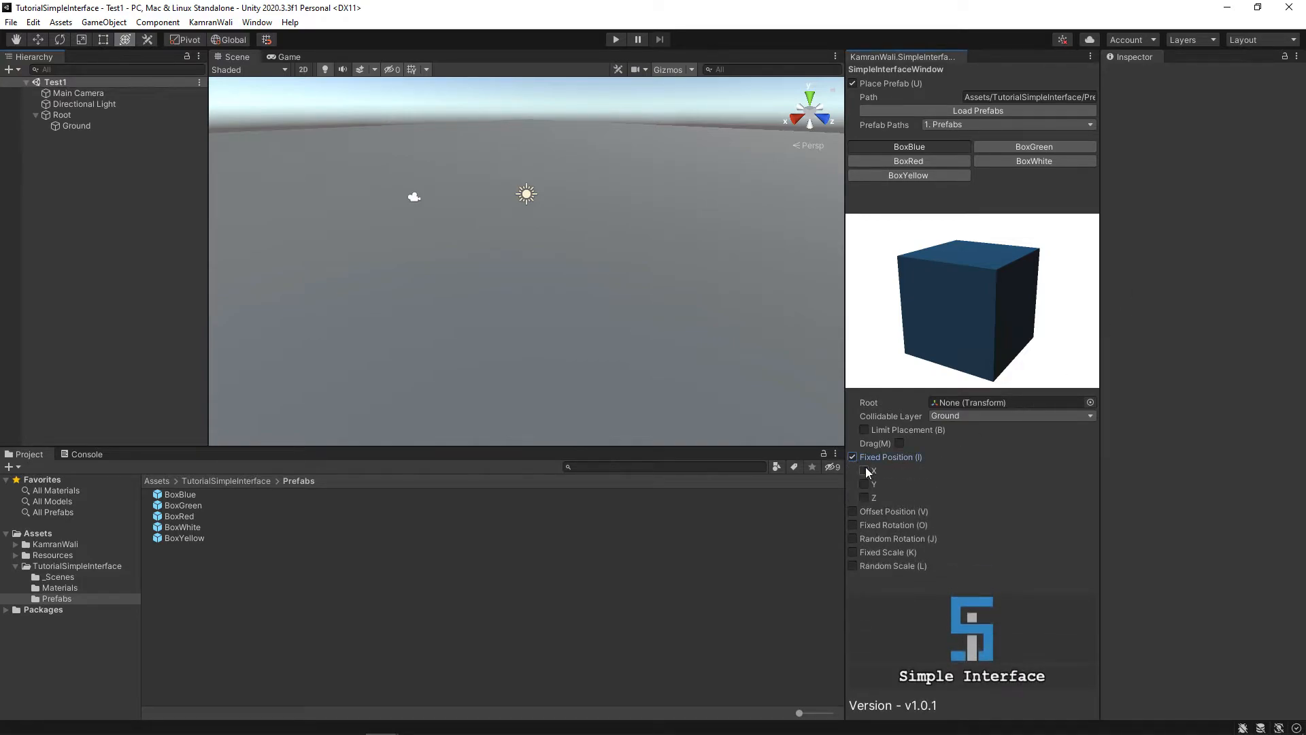
left_click(865, 471)
left_click(962, 472)
type("10")
Step: Place six BoxBlue prefabs on the ground by picking differently spaced spots with the X position fixed
left_click(454, 345)
scroll(436, 330, "down", 3)
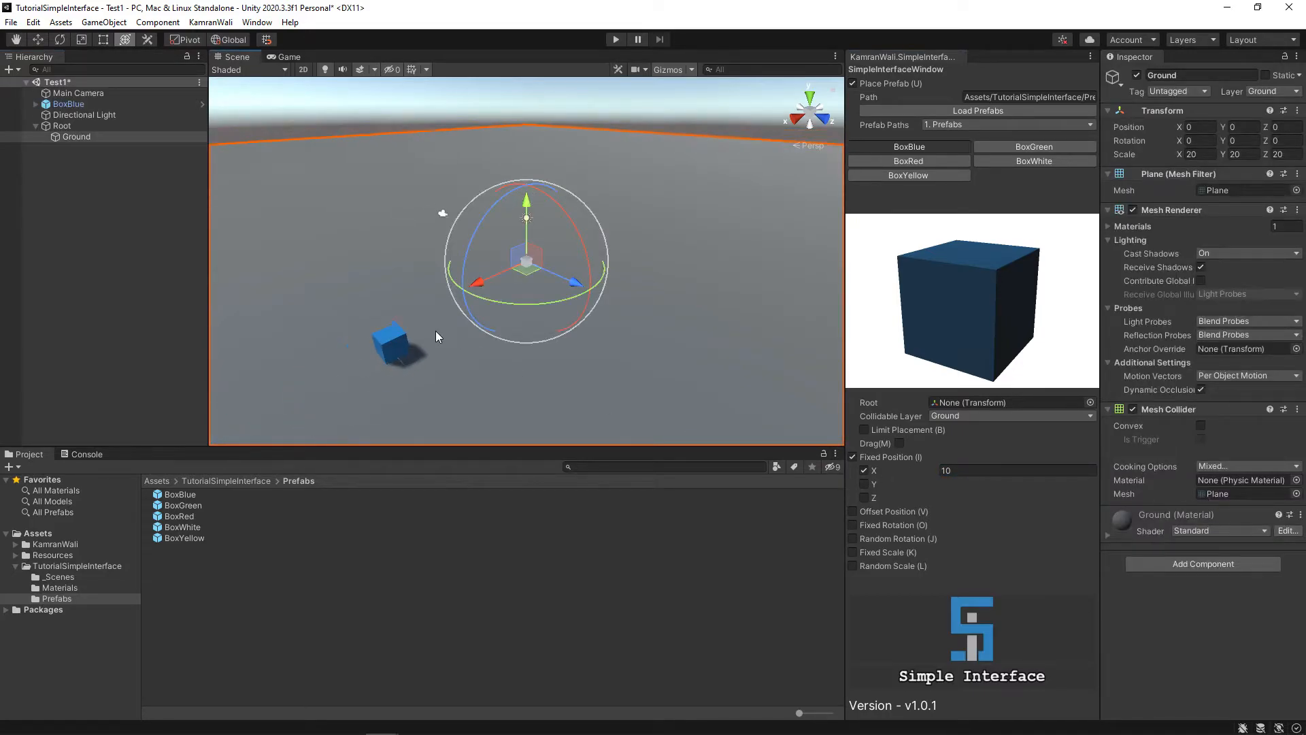
left_click(392, 312)
left_click(555, 435)
left_click(380, 296)
left_click(306, 236)
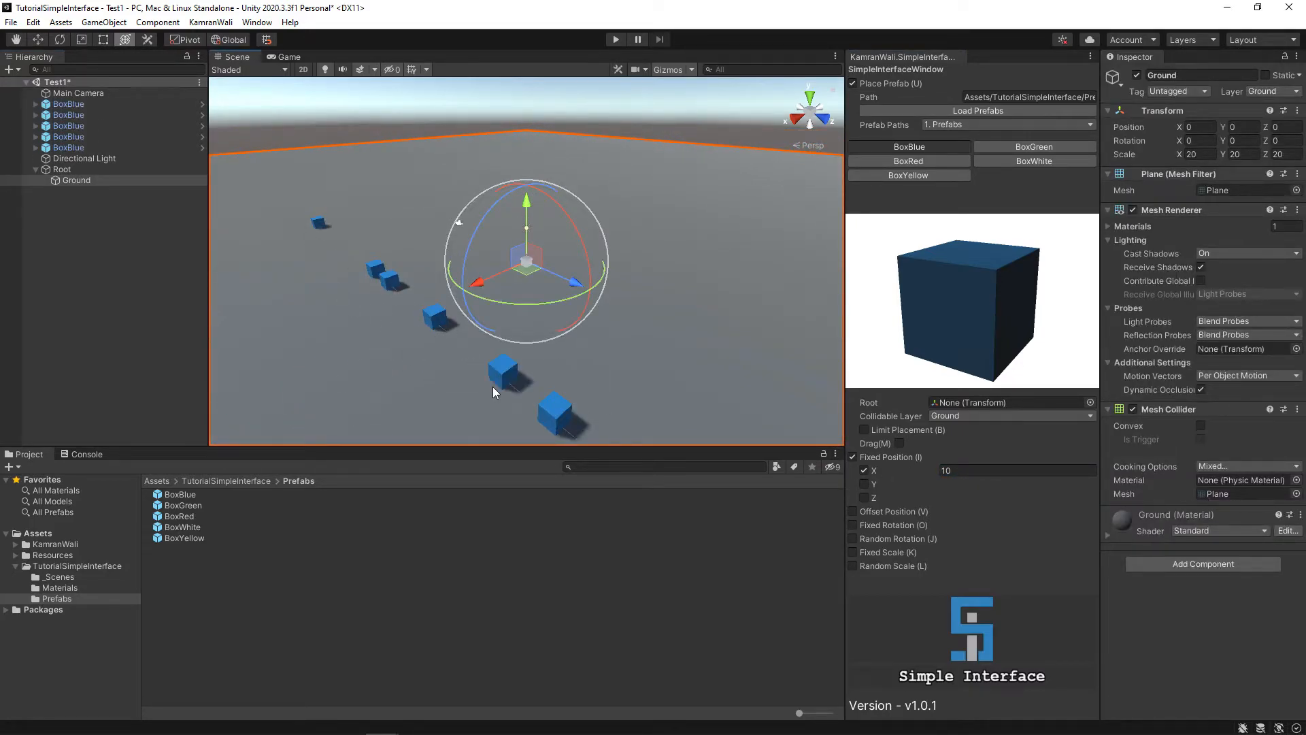
Step: Select the placed BoxBlue objects one after another and check the X position in each one's Transform
left_click(130, 106)
key("Down")
key("Down")
key("Down")
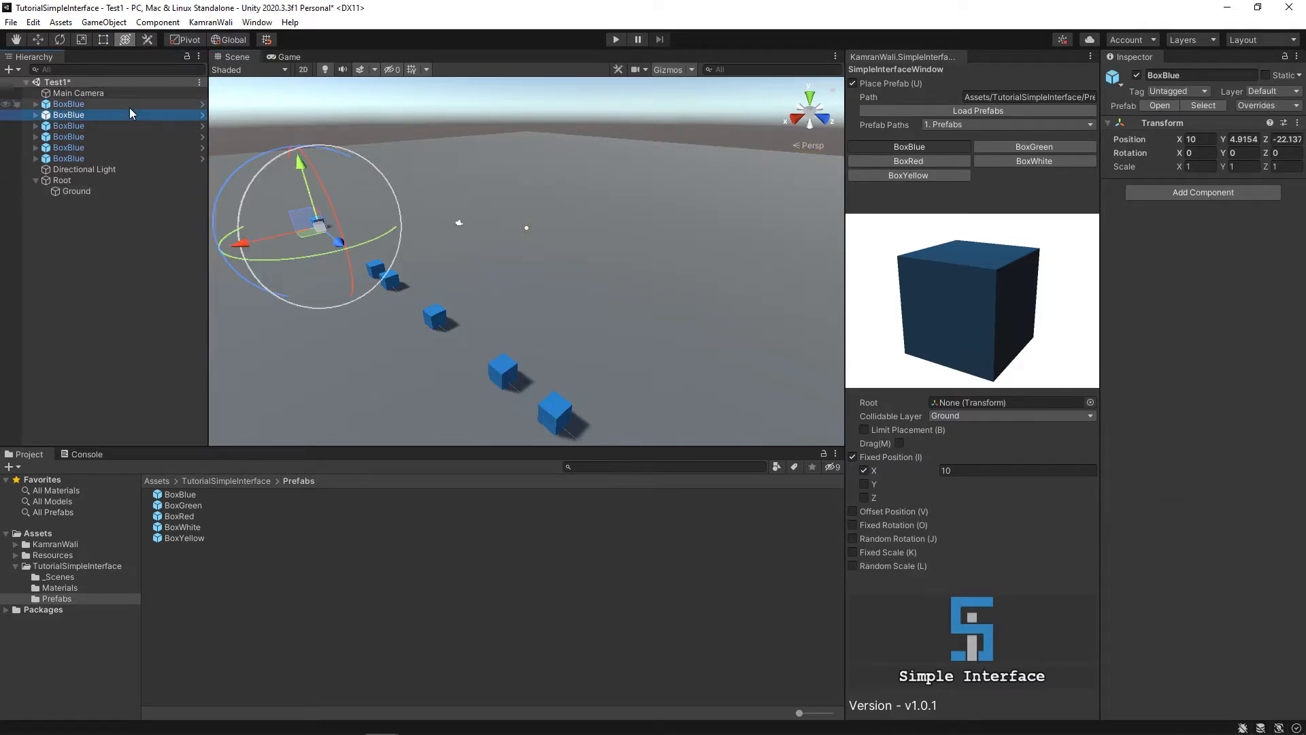
key("Down")
key("Down")
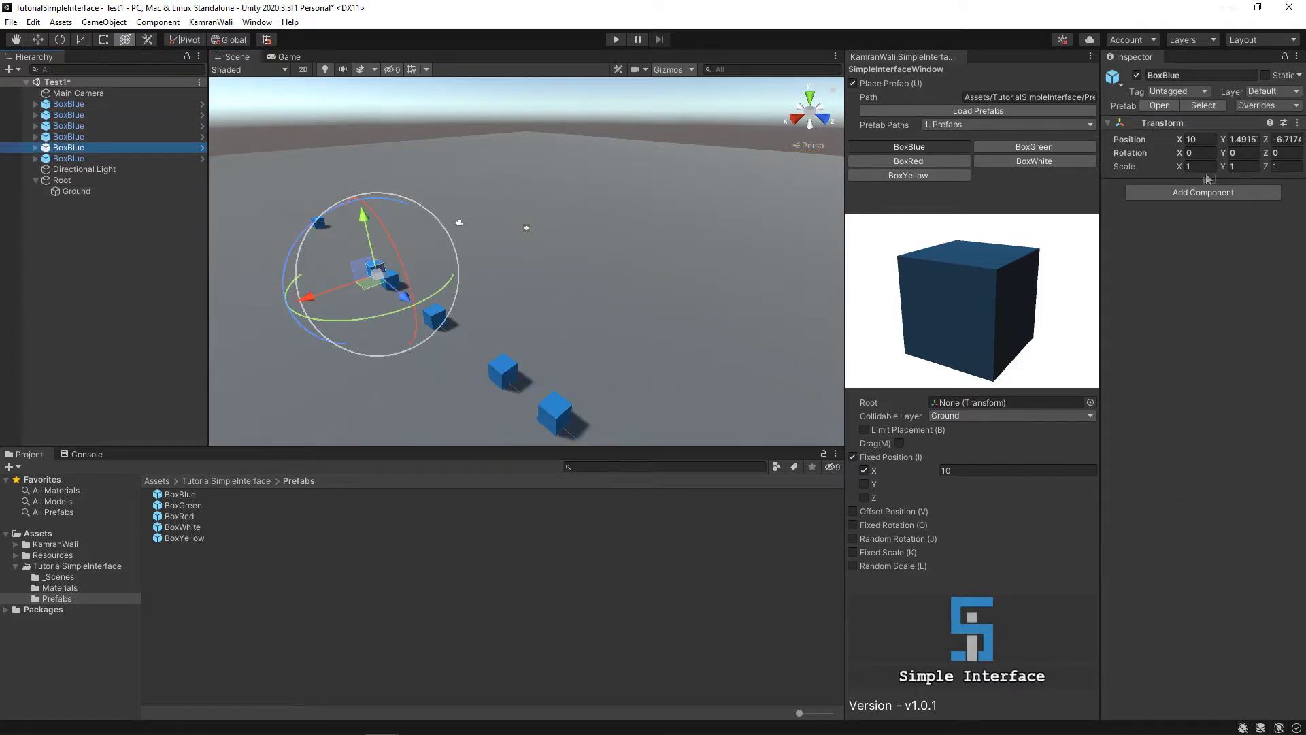
Step: Enable the fixed position for the Y axis and open its value for editing
left_click(864, 484)
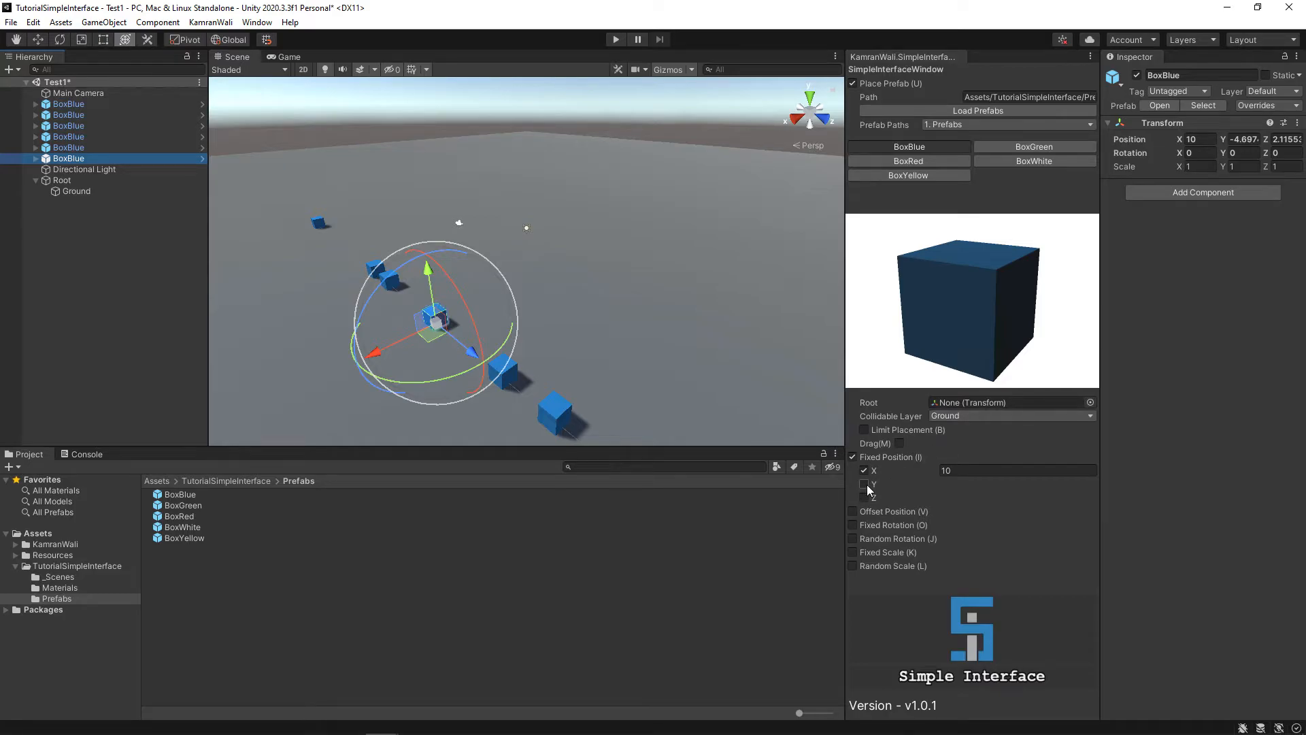
left_click(956, 485)
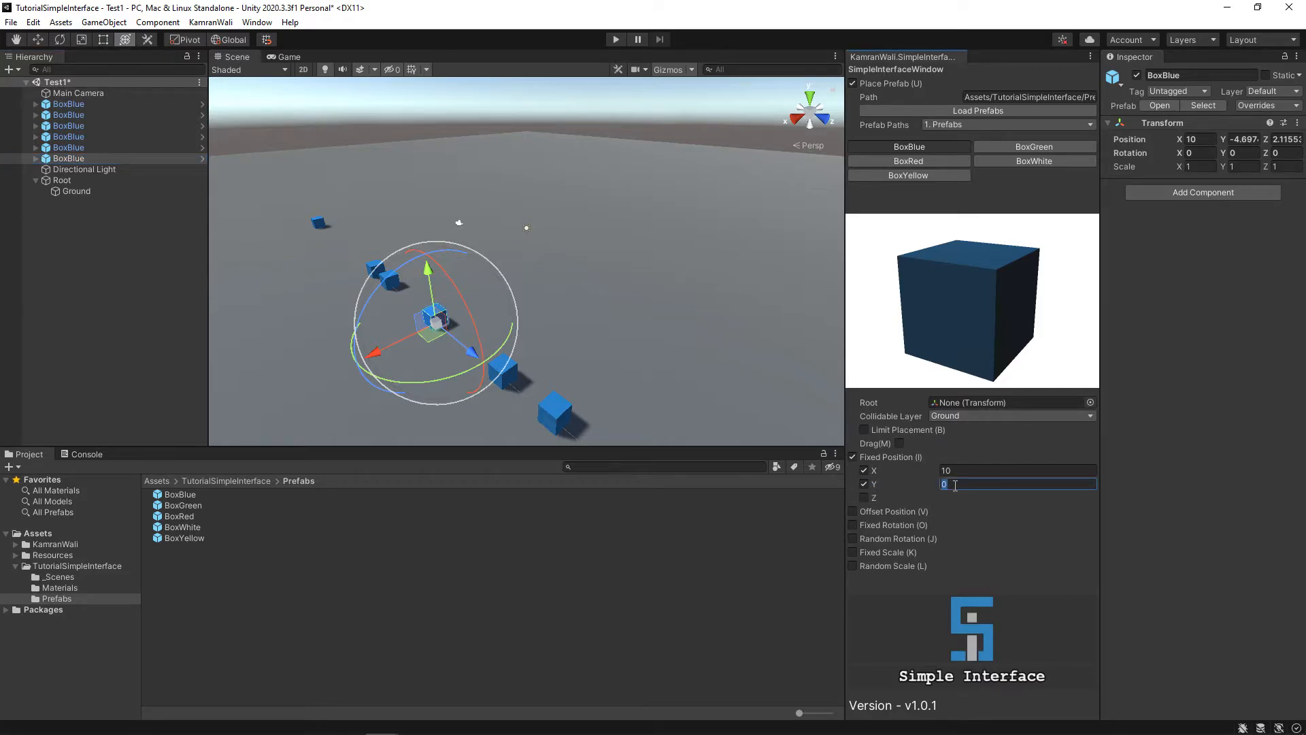